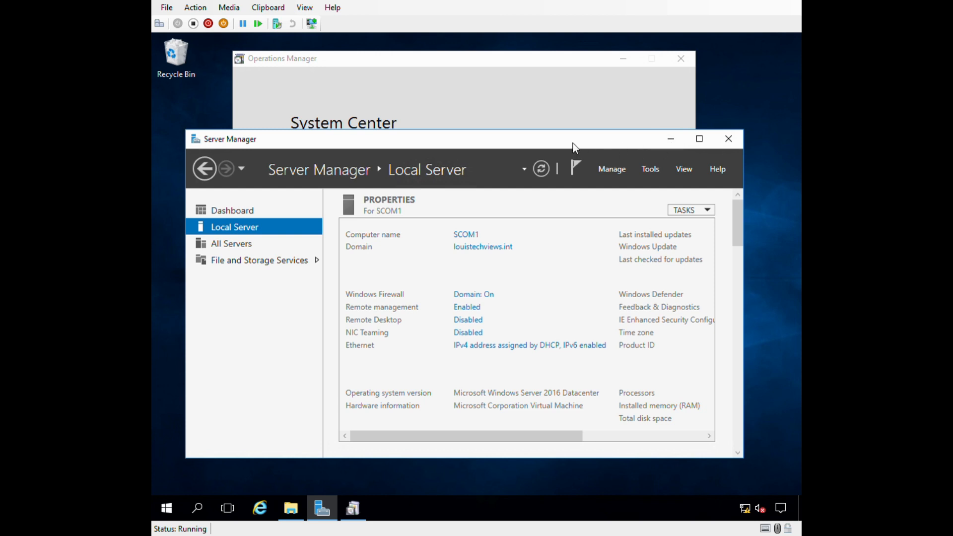
Drag the Server Manager window down and left to uncover the Operations Manager launcher.
left_click_drag(573, 144, 563, 178)
Minimize Server Manager and reposition the Operations Manager 1801 launcher window.
left_click(663, 174)
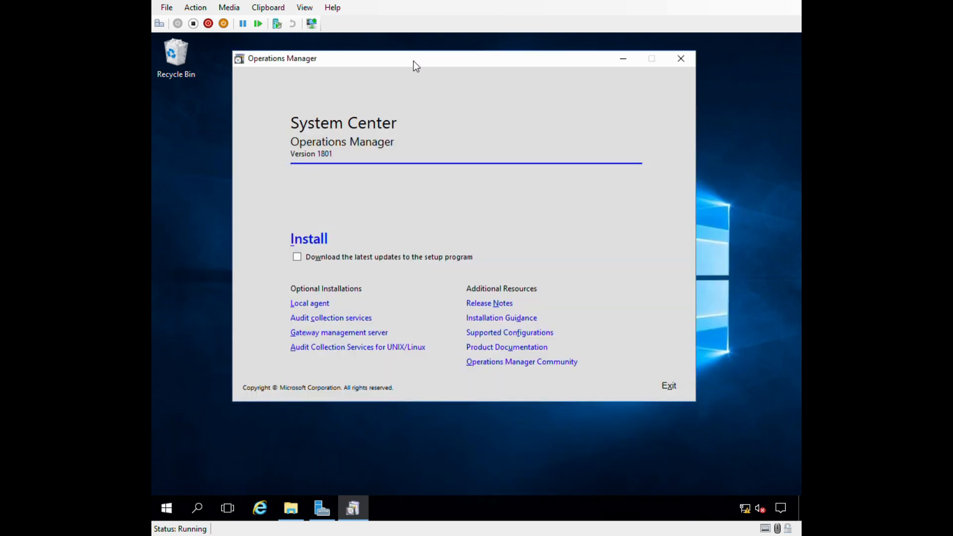
mouse_move(413, 61)
left_mouse_down()
mouse_move(383, 80)
mouse_move(397, 70)
left_mouse_up()
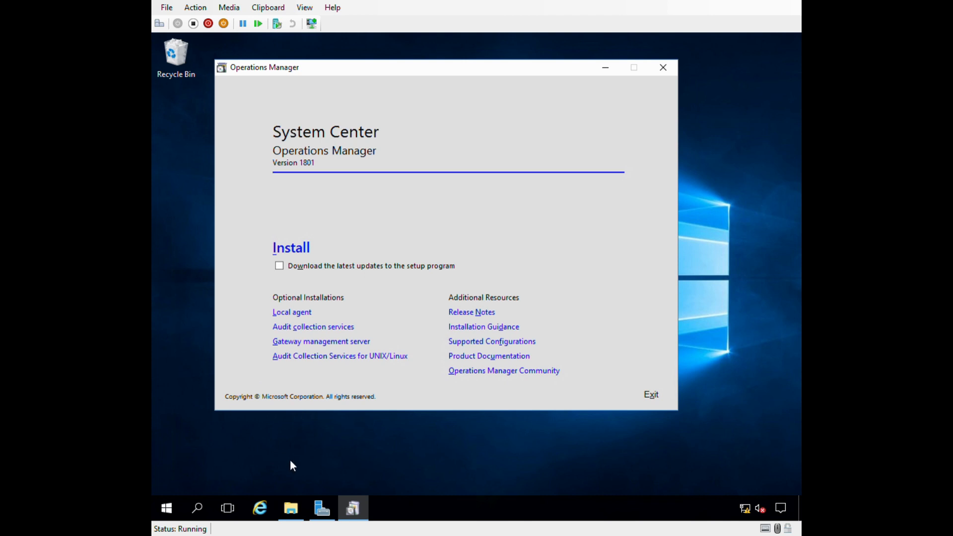
left_click(298, 512)
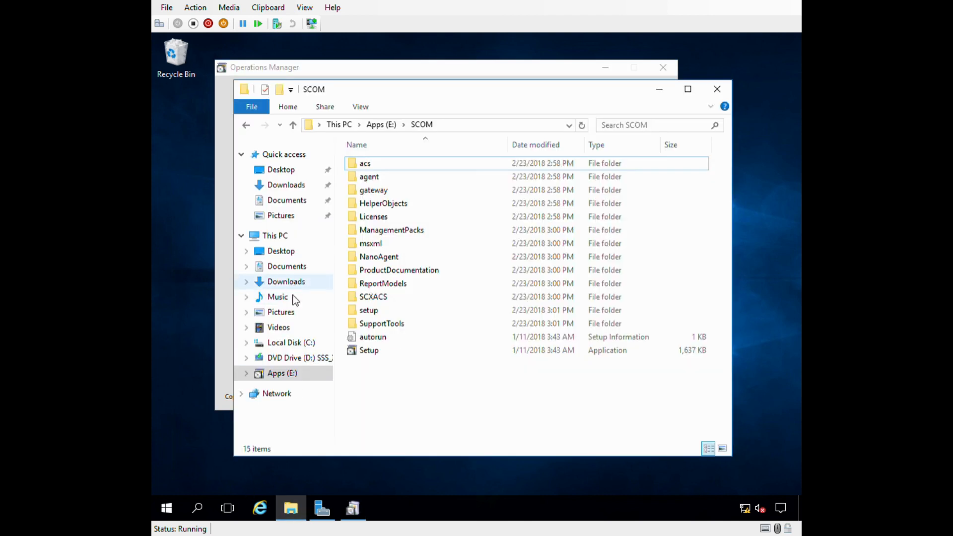
left_click(281, 376)
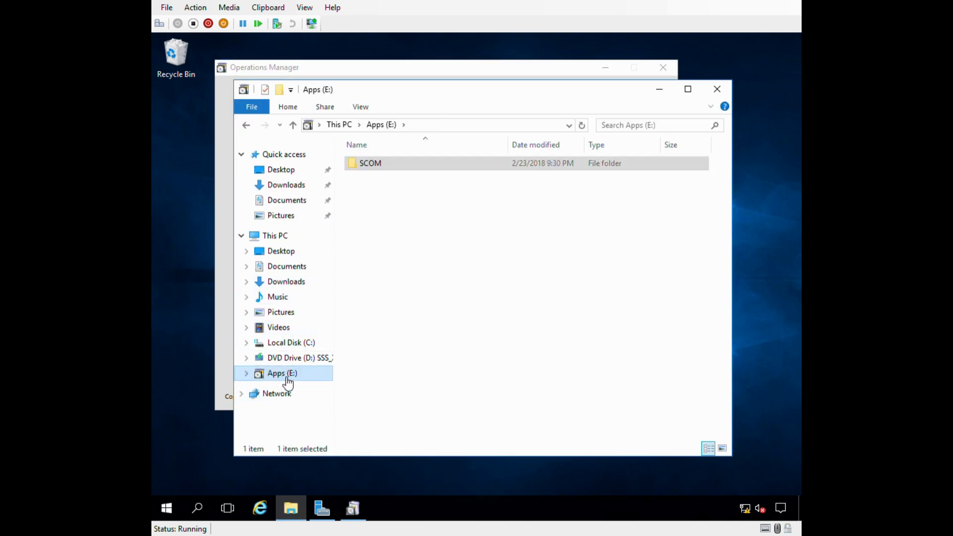
double_click(368, 166)
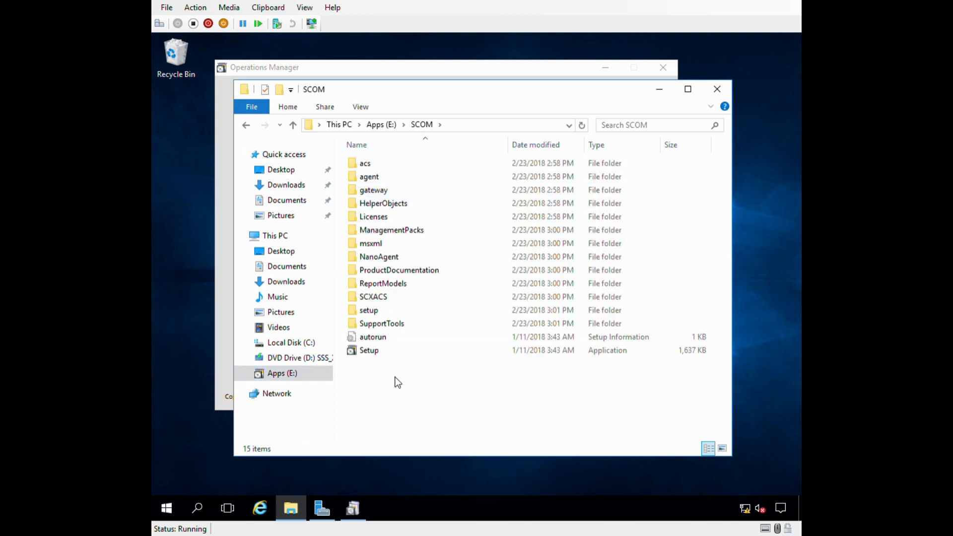
left_click(373, 351)
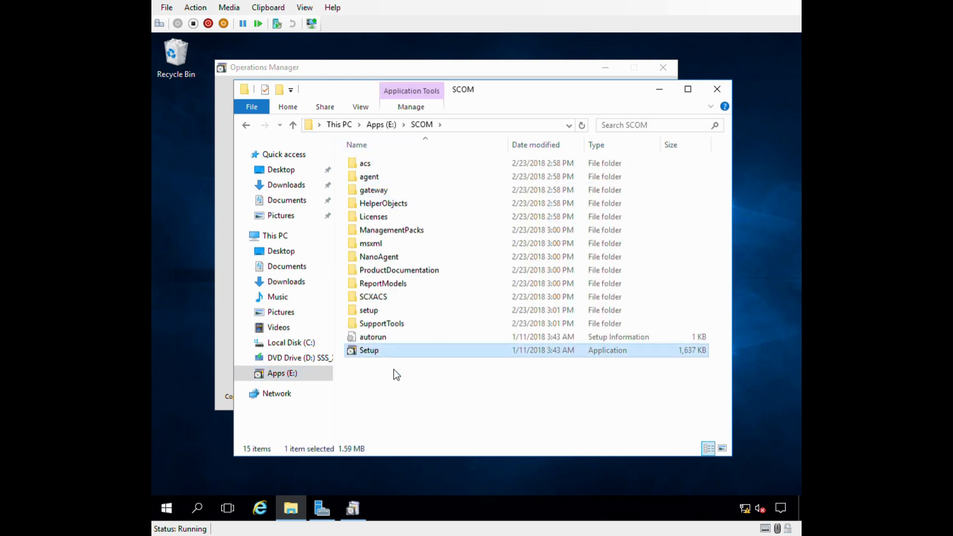
left_click(392, 397)
left_click(670, 88)
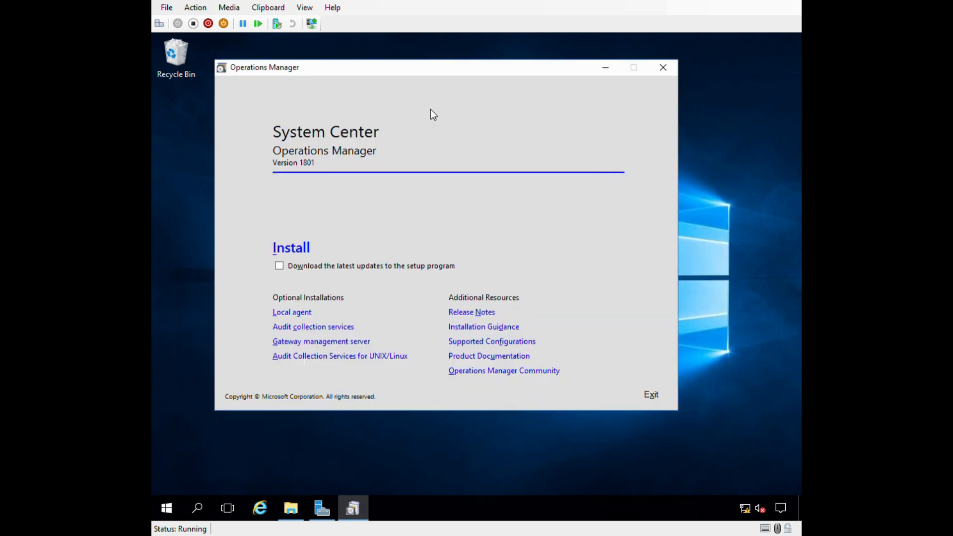
Start the installation with only the Management server feature selected.
left_click(300, 249)
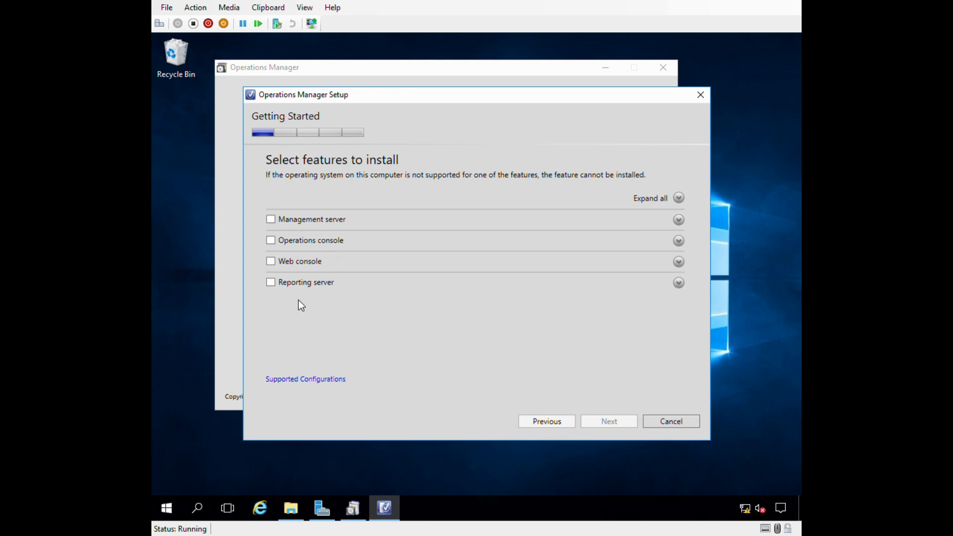
left_click(274, 220)
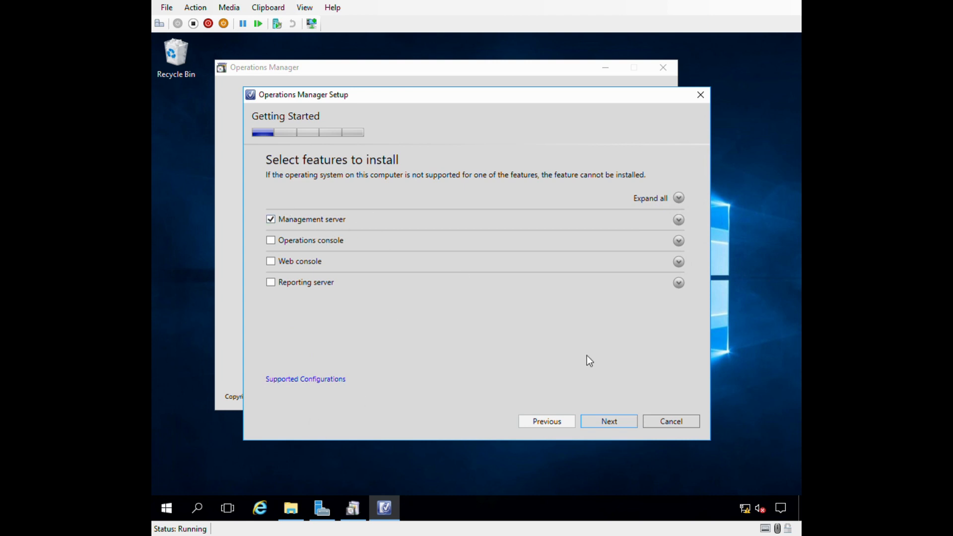
left_click(615, 423)
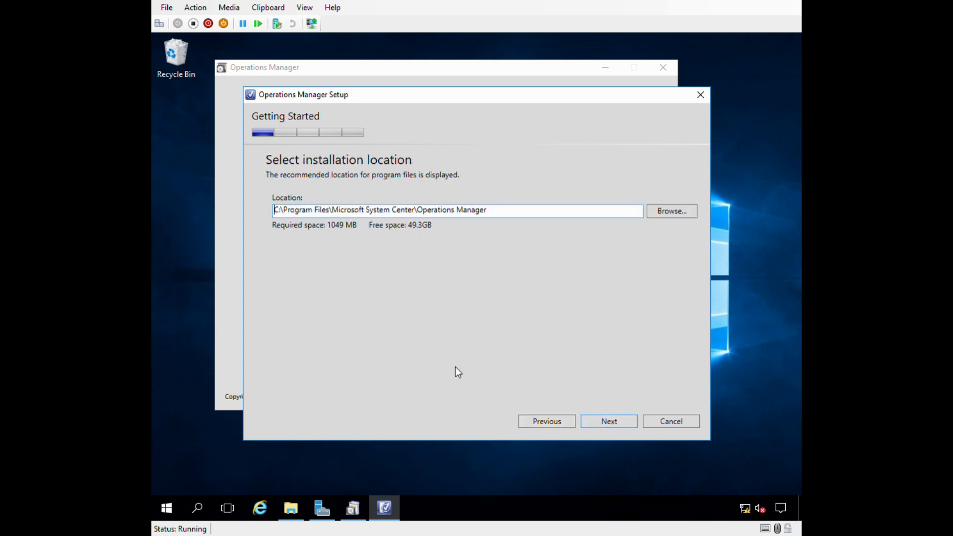
Install to E:\Program Files\Microsoft System Center\Operations Manager and pass the prerequisite checks.
left_click(274, 210)
key("Delete")
key("Delete")
type("E")
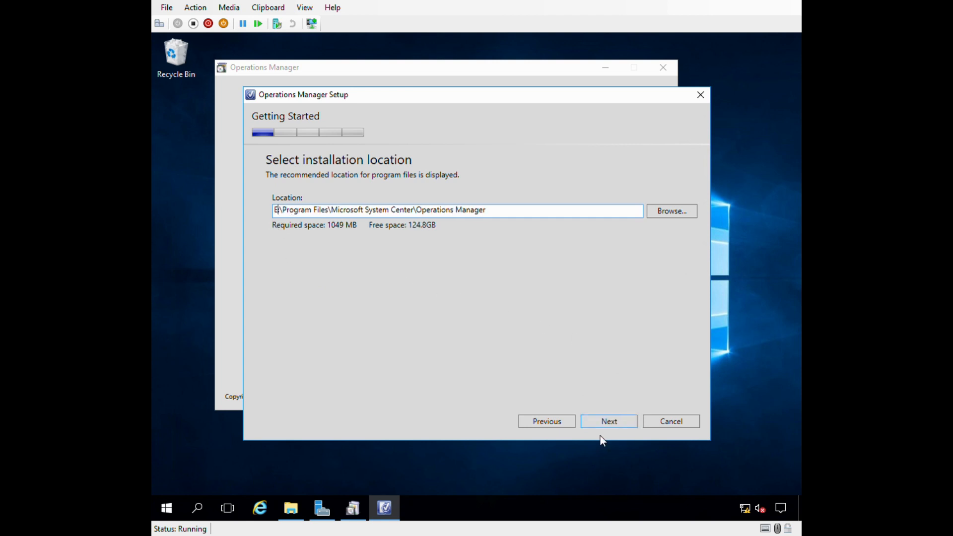
left_click(589, 421)
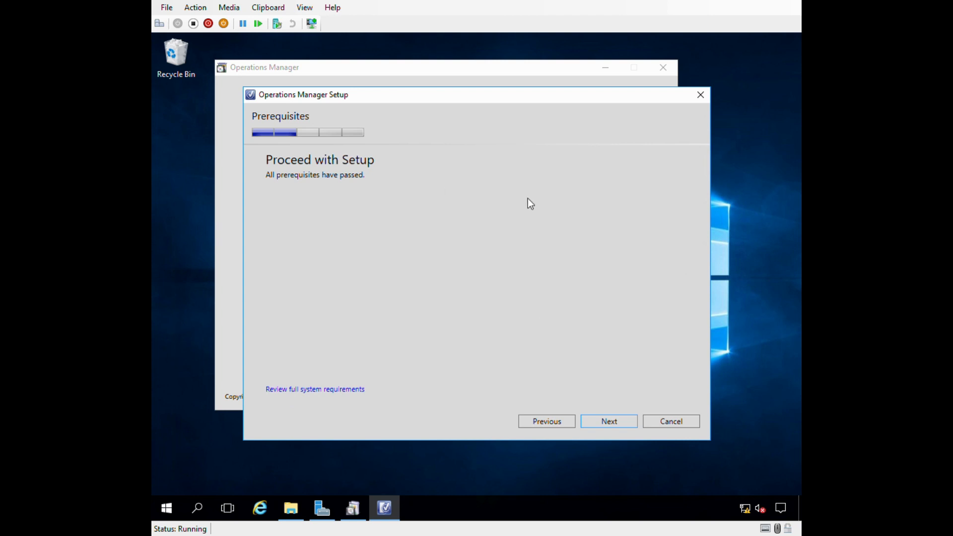
left_click(607, 425)
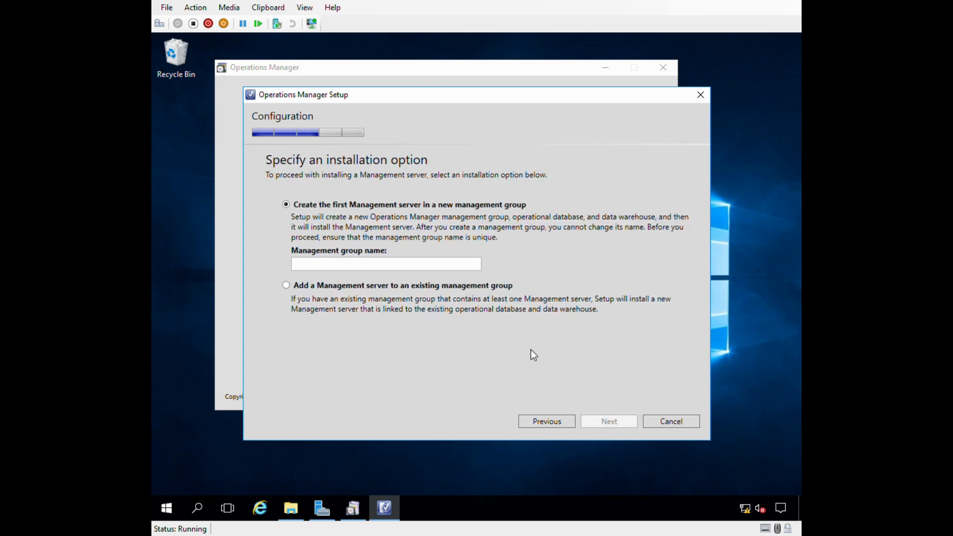
Choose to create the first Management server in a new management group.
left_click(286, 204)
left_click(316, 269)
left_click(296, 292)
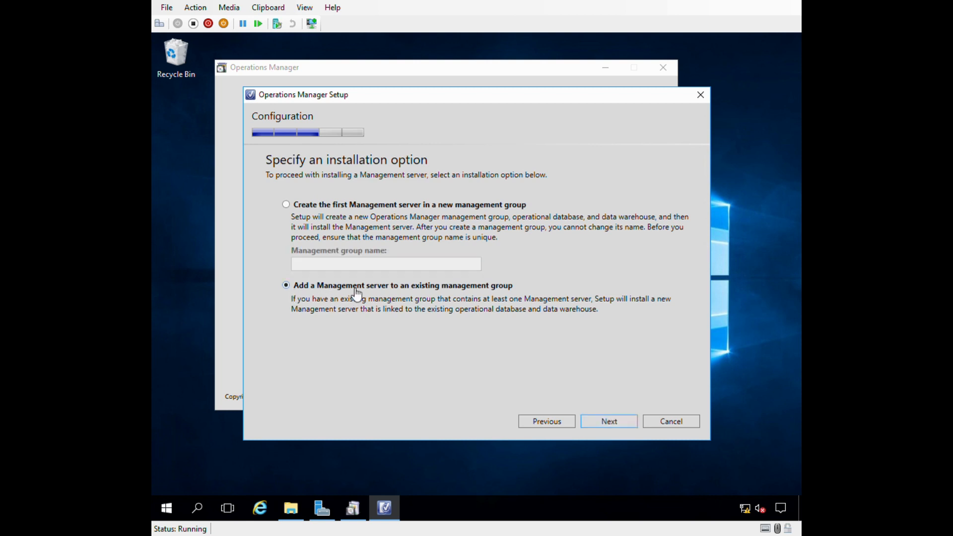
left_click(317, 205)
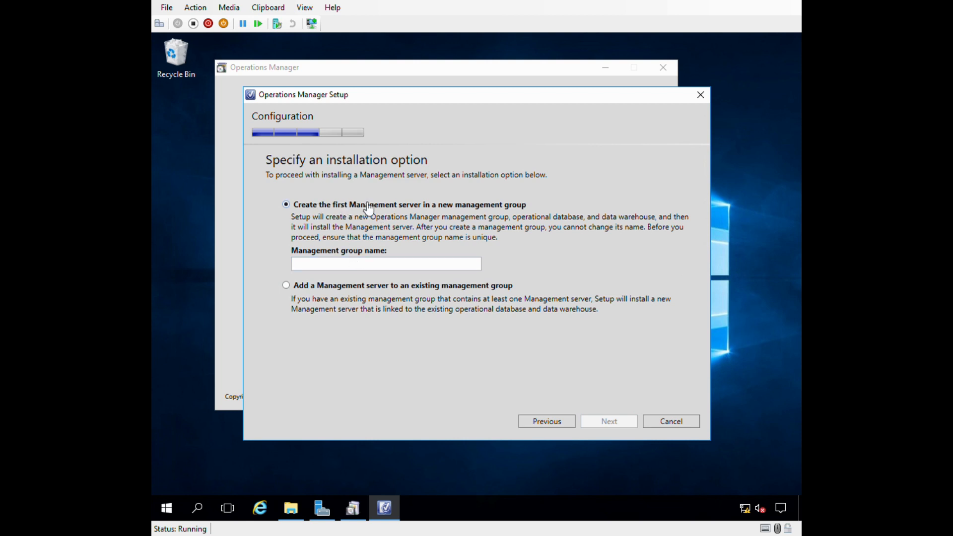
Name the management group LOUISTECHVIEWS-SAC-PROD.
left_click(307, 268)
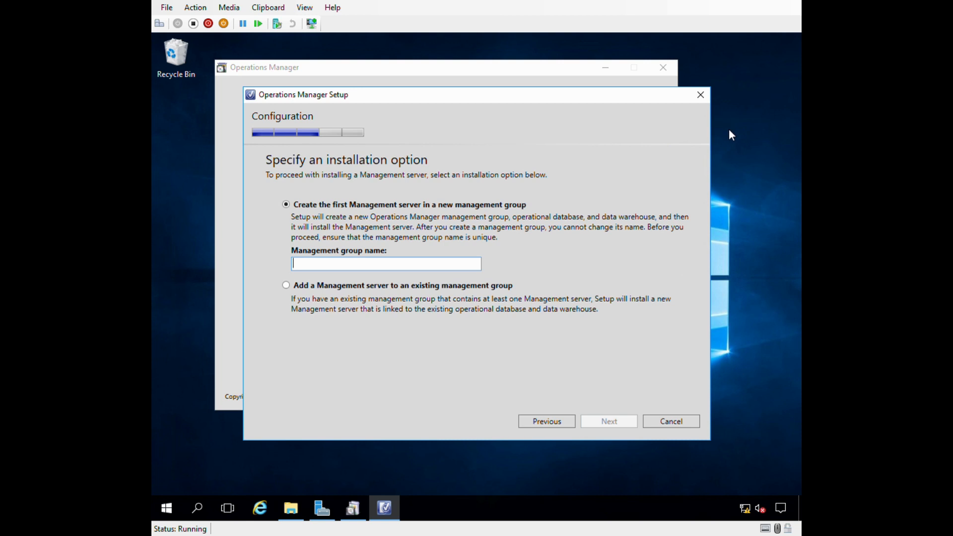
type("g")
key("BackSpace")
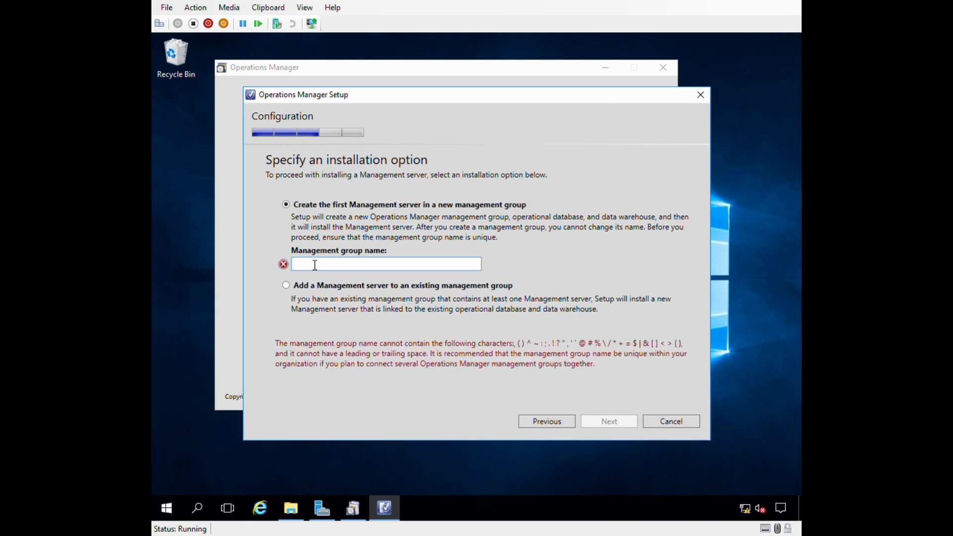
type("SCOM")
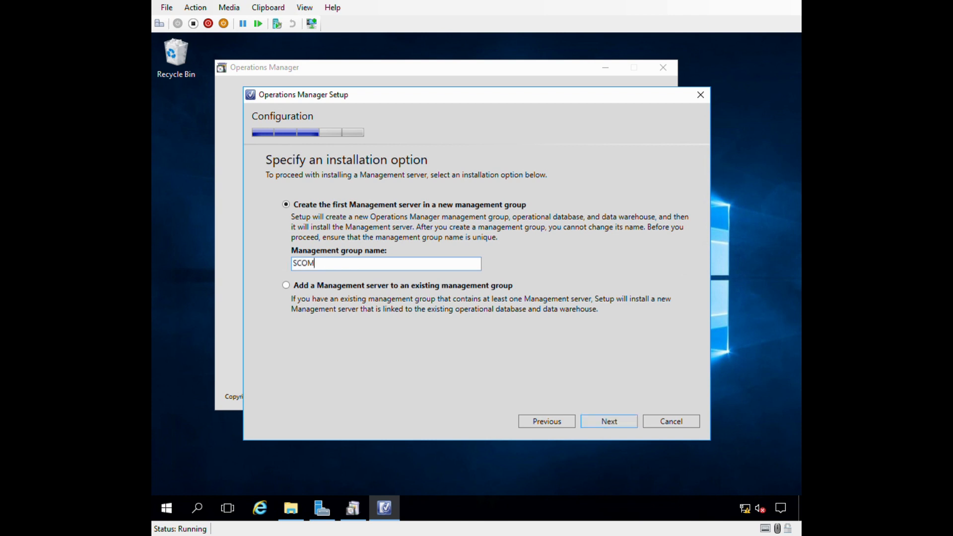
type("-SAC-PROD")
left_click_drag(314, 264, 263, 269)
type("LOUISTECHVIEWS")
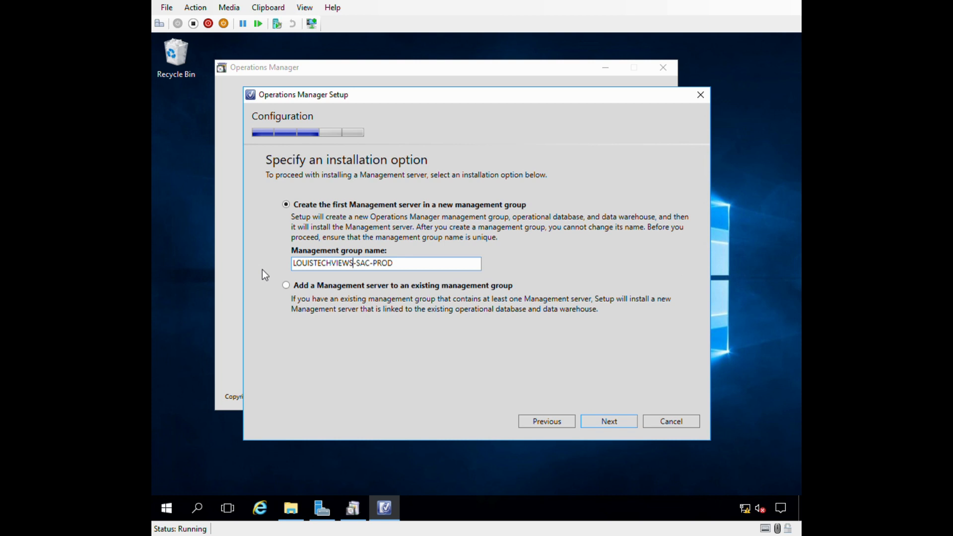
left_click(416, 268)
double_click(344, 270)
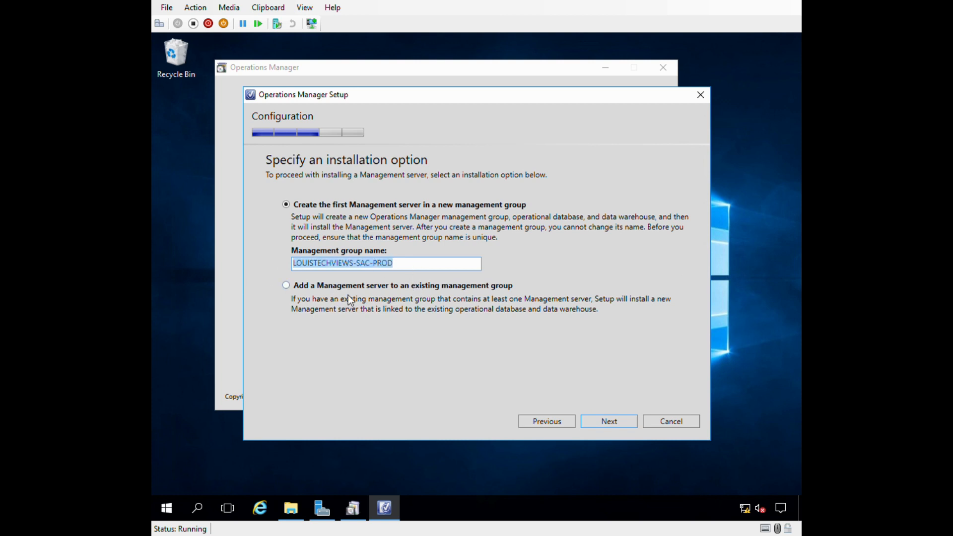
left_click(404, 259)
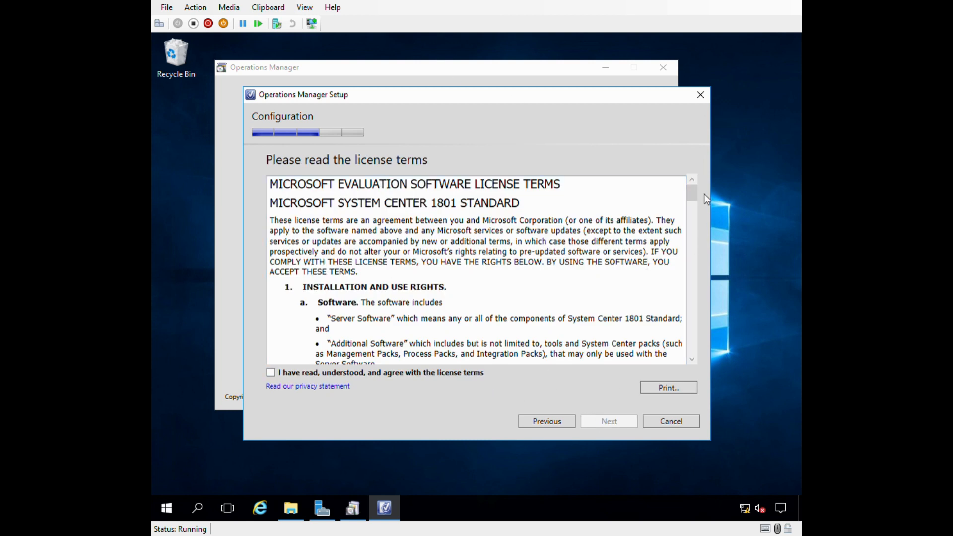
Scroll through the license and agree to the license terms.
left_click_drag(692, 193, 691, 346)
left_click(271, 372)
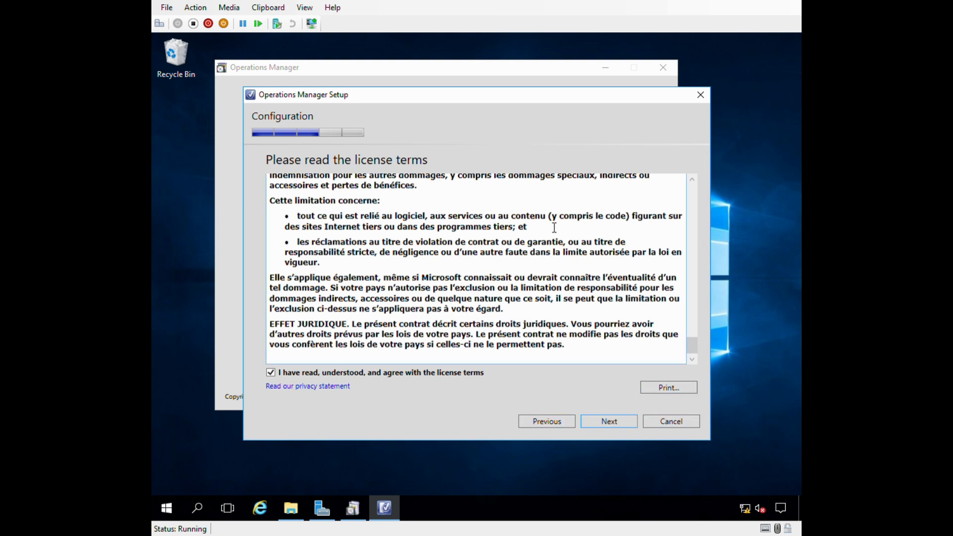
left_click_drag(691, 344, 691, 191)
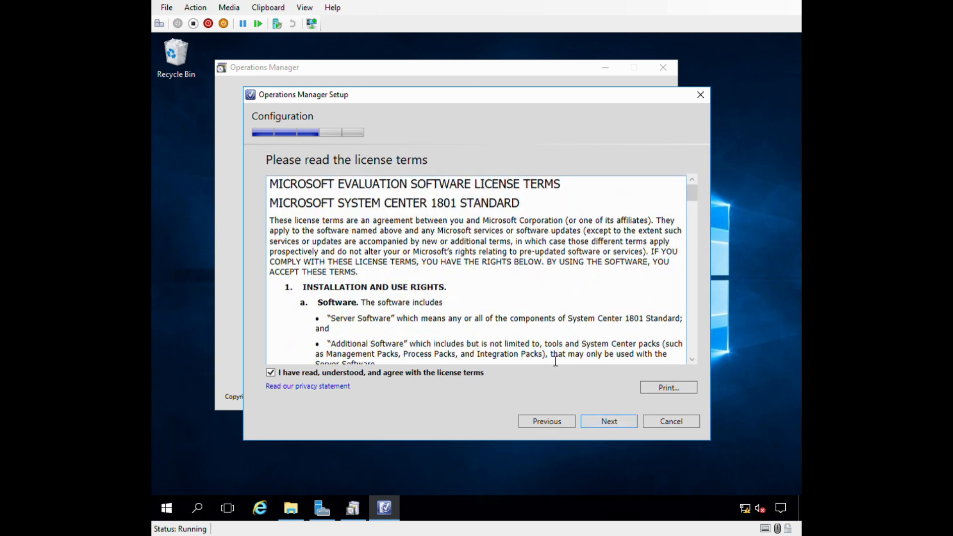
left_click(606, 422)
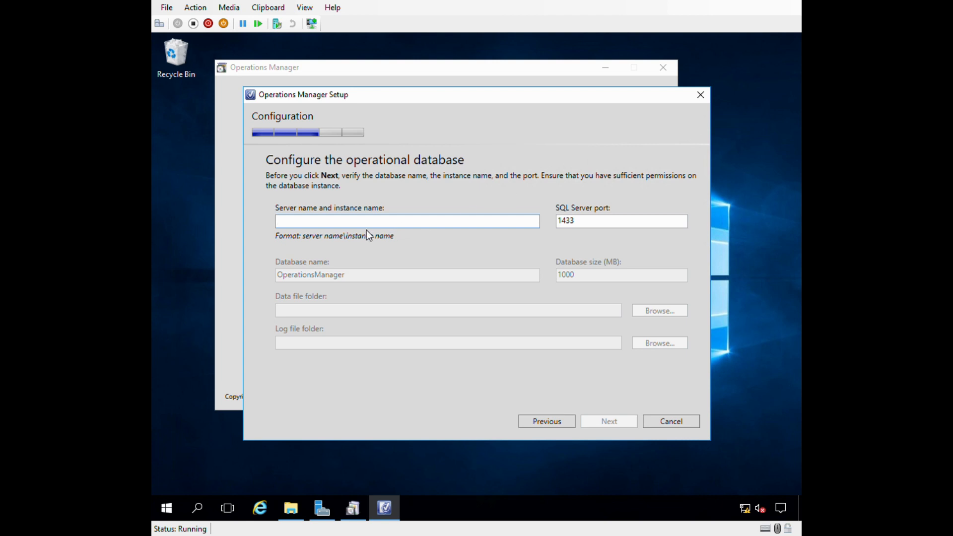
type("SQL1")
key("Tab")
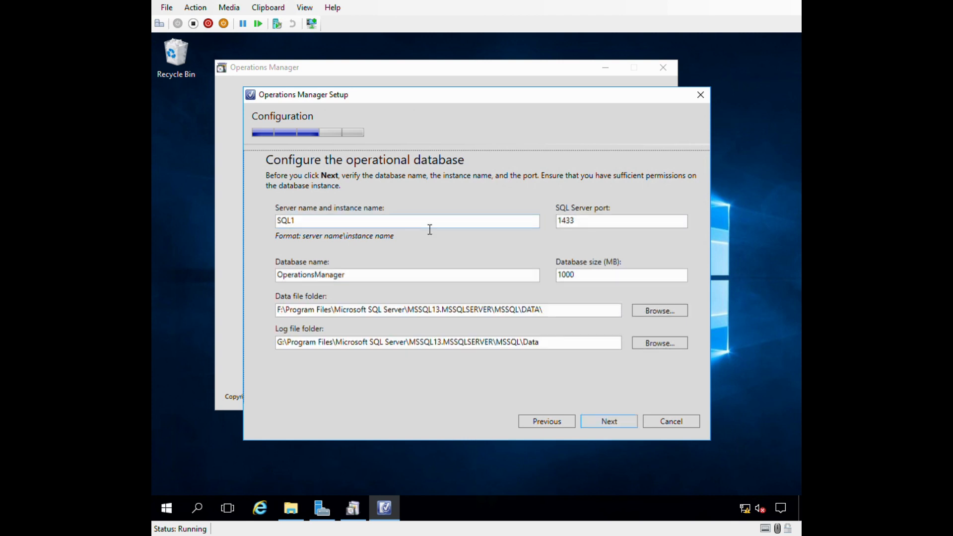
left_click(590, 224)
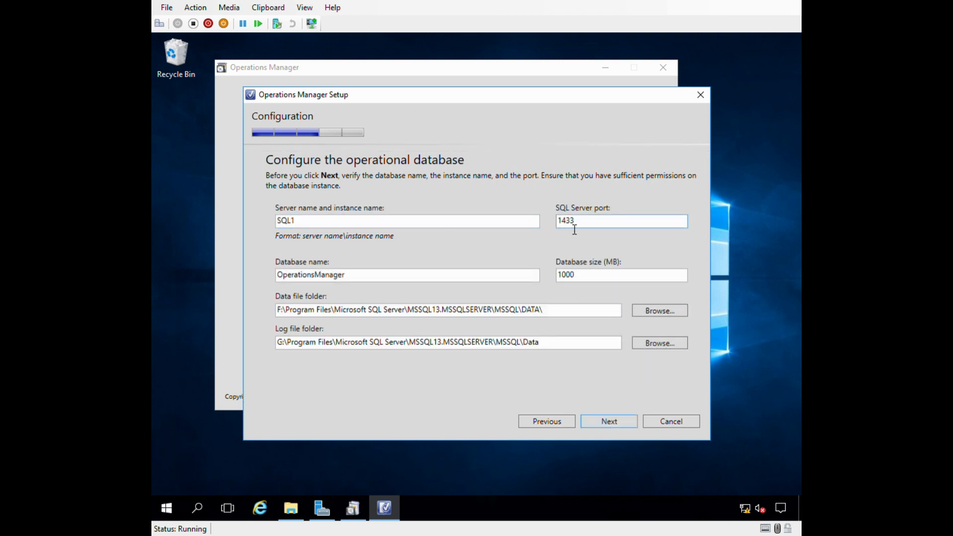
left_click(319, 230)
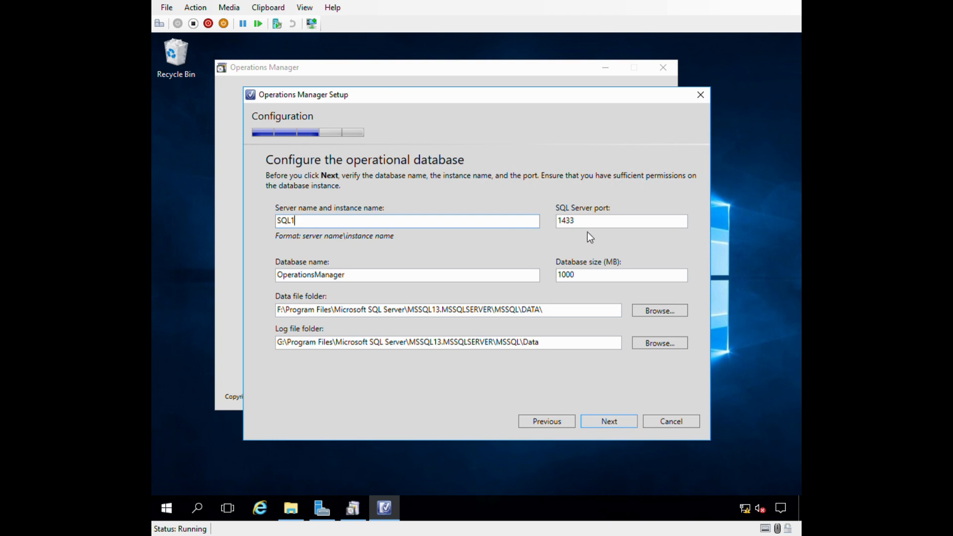
left_click(607, 223)
left_click_drag(606, 225, 546, 224)
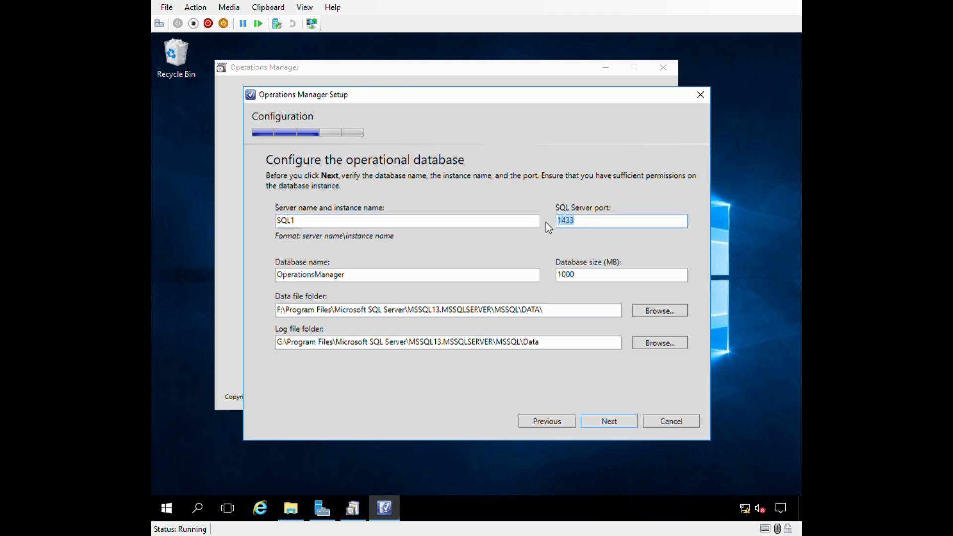
left_click(603, 228)
left_click(442, 224)
left_click(582, 226)
left_click(362, 277)
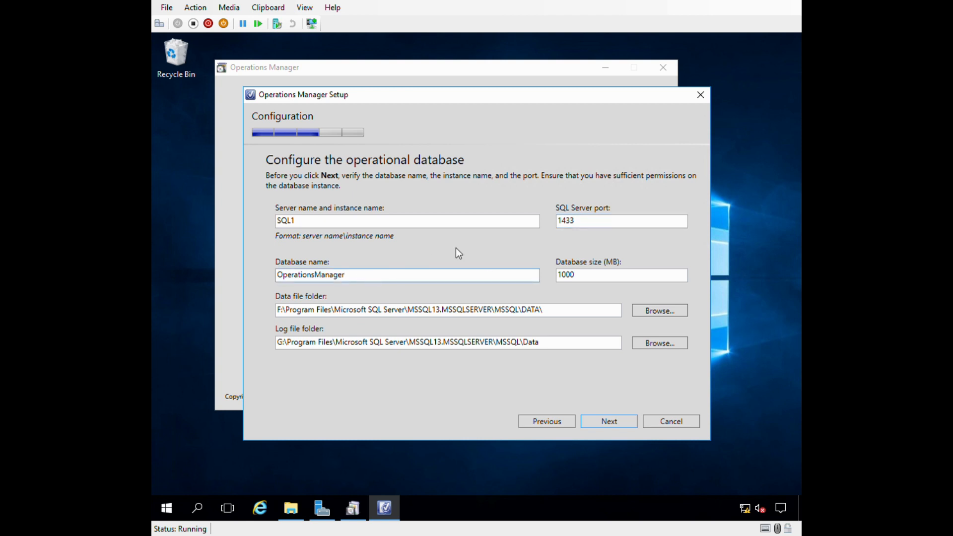
left_click_drag(281, 315, 381, 314)
left_click(315, 311)
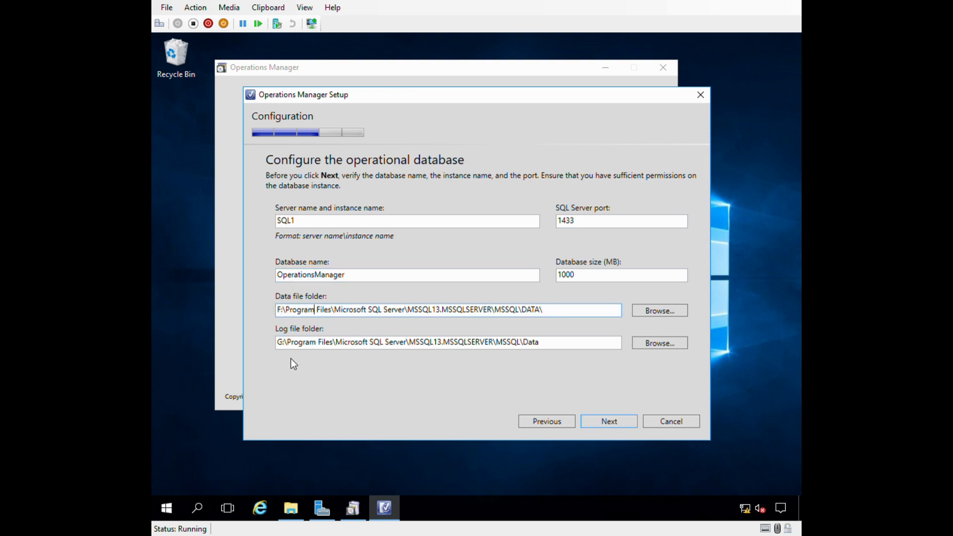
left_click(286, 312)
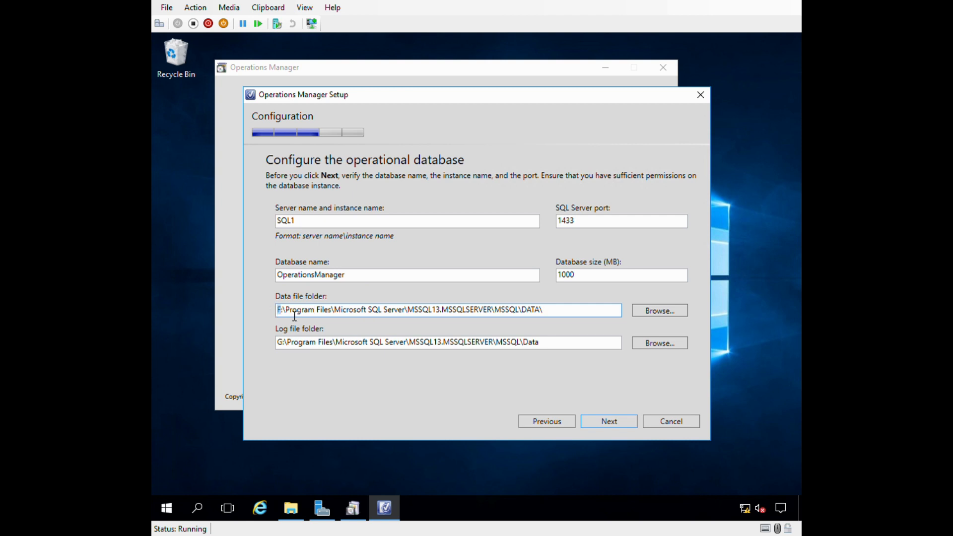
left_click(286, 348)
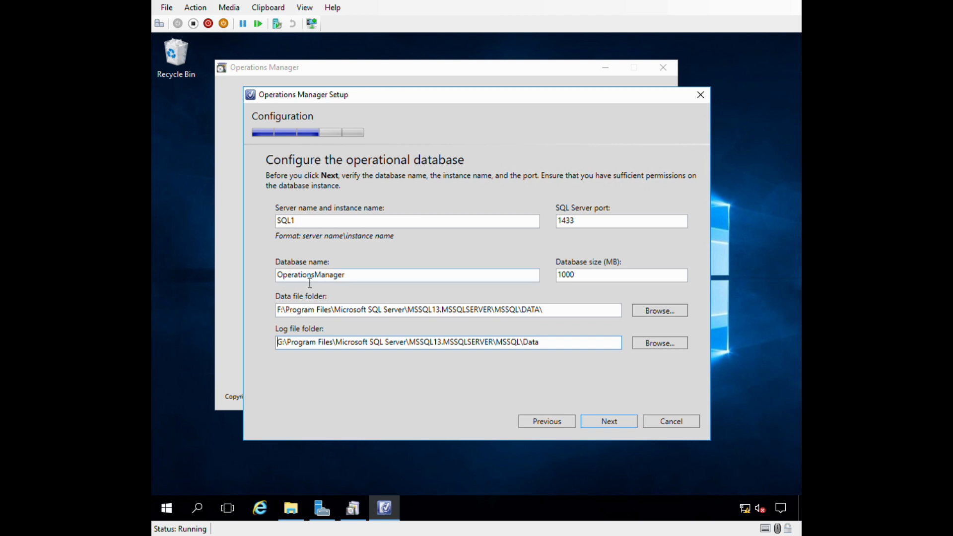
left_click(371, 281)
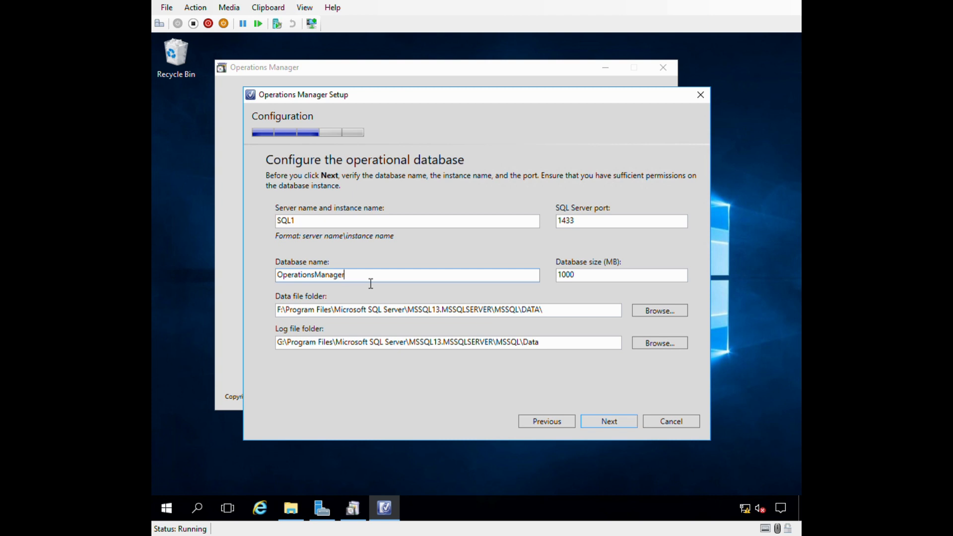
Append _SAC_PROD to the database name, fixing invalid characters to get OperationsManager_SAC_PROD.
type("_SAC=")
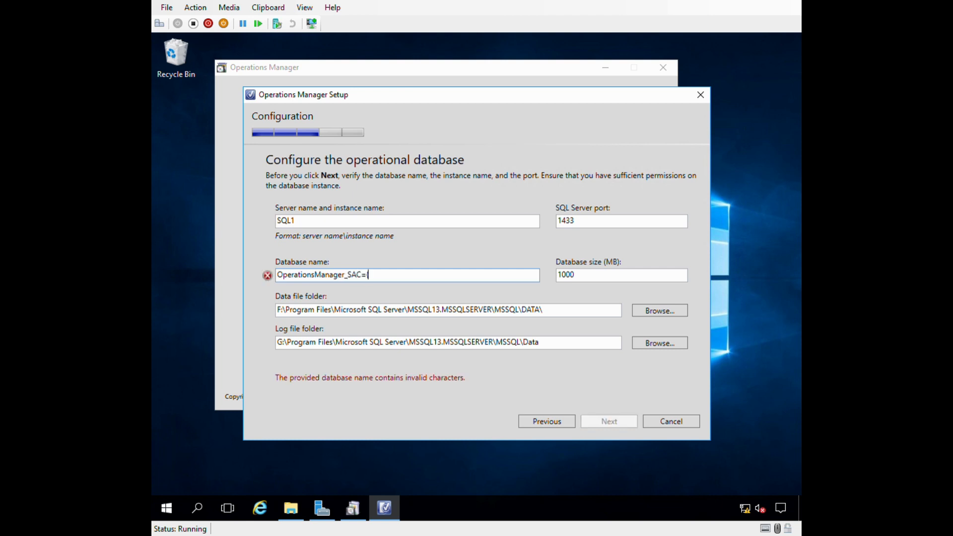
key("BackSpace")
type("-PROD")
key("Tab")
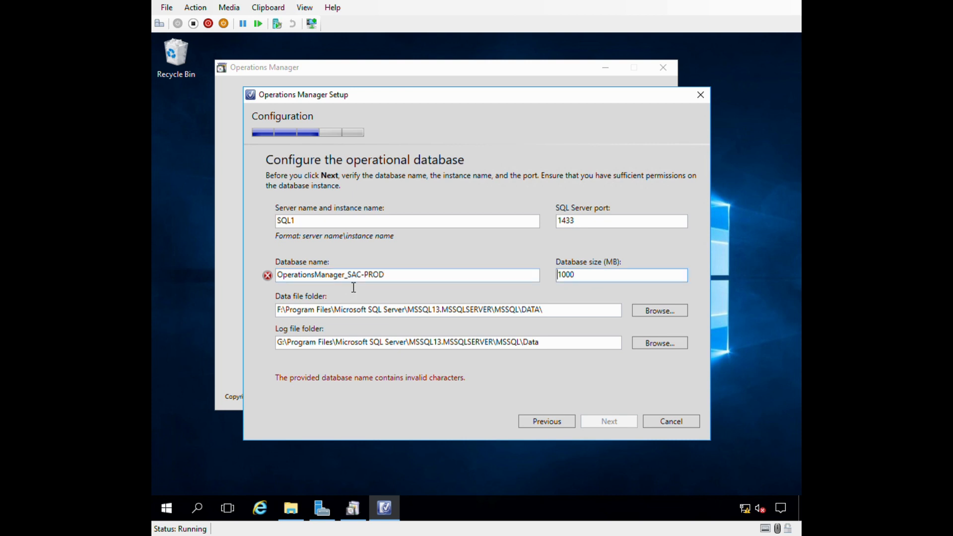
left_click(347, 275)
key("BackSpace")
type("-")
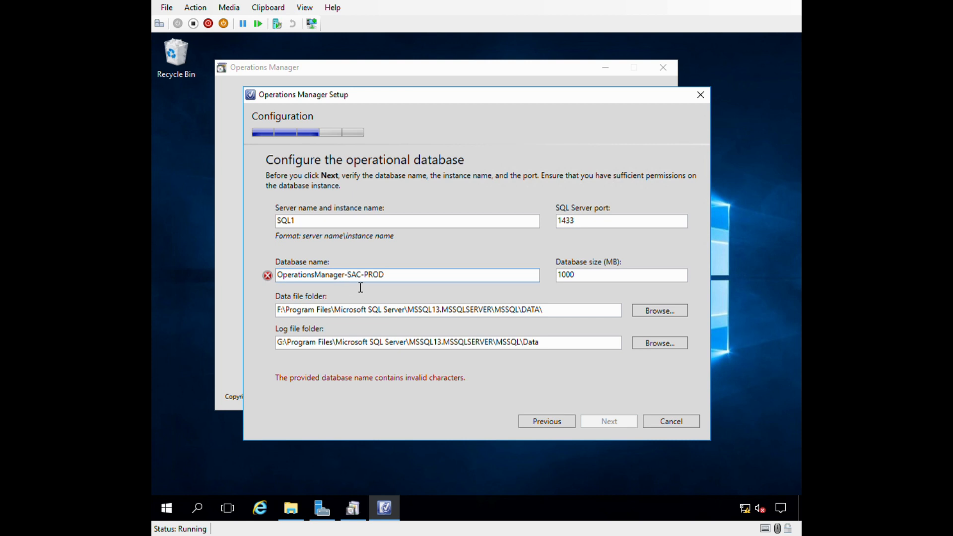
key("BackSpace")
type("_")
left_click(367, 276)
key("BackSpace")
type("_")
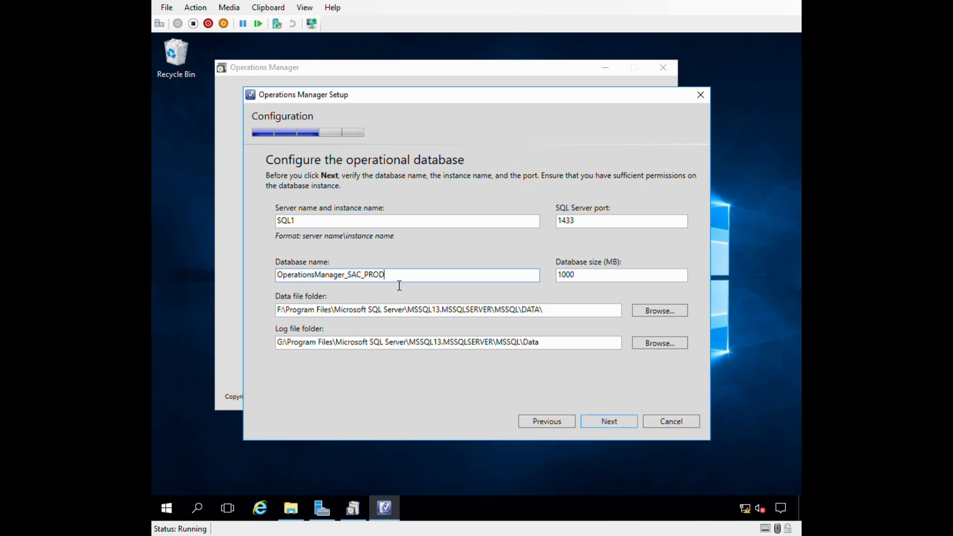
Review the OperationsManager_SAC_PROD name and its _SAC_PROD suffix.
left_click(413, 273)
left_click_drag(415, 280, 185, 292)
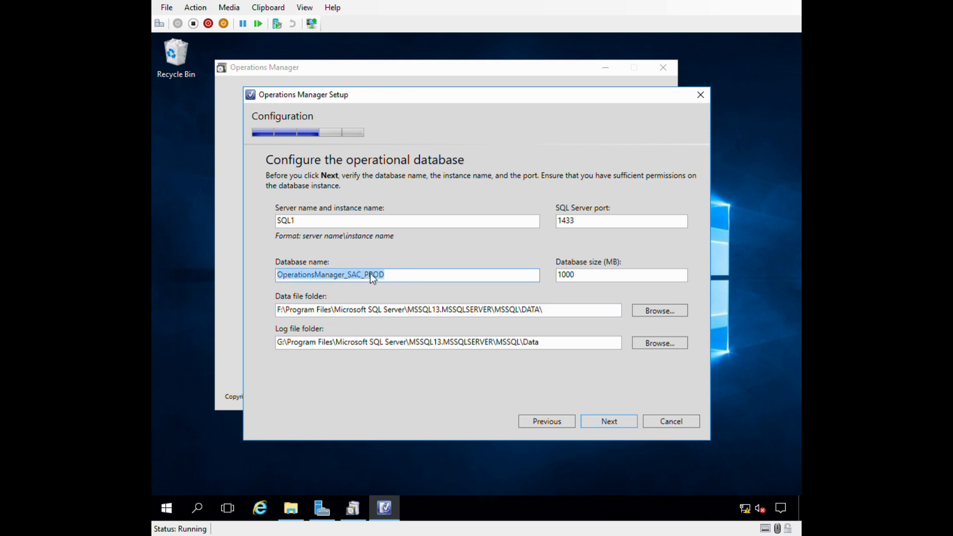
left_click(408, 281)
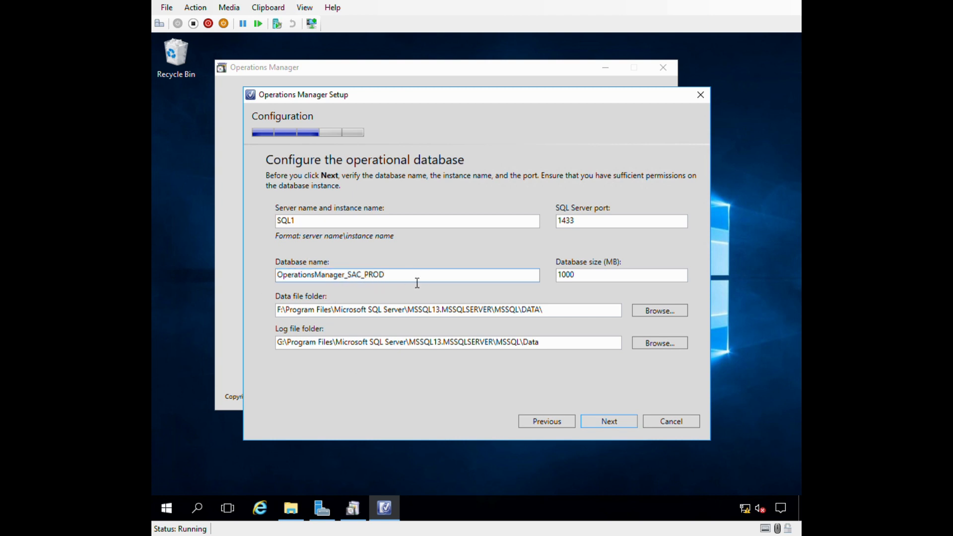
left_click_drag(417, 283, 231, 310)
left_click(406, 280)
left_click_drag(393, 277, 246, 272)
left_click(387, 276)
left_click_drag(415, 275, 215, 271)
left_click(344, 276)
left_click_drag(344, 276, 416, 277)
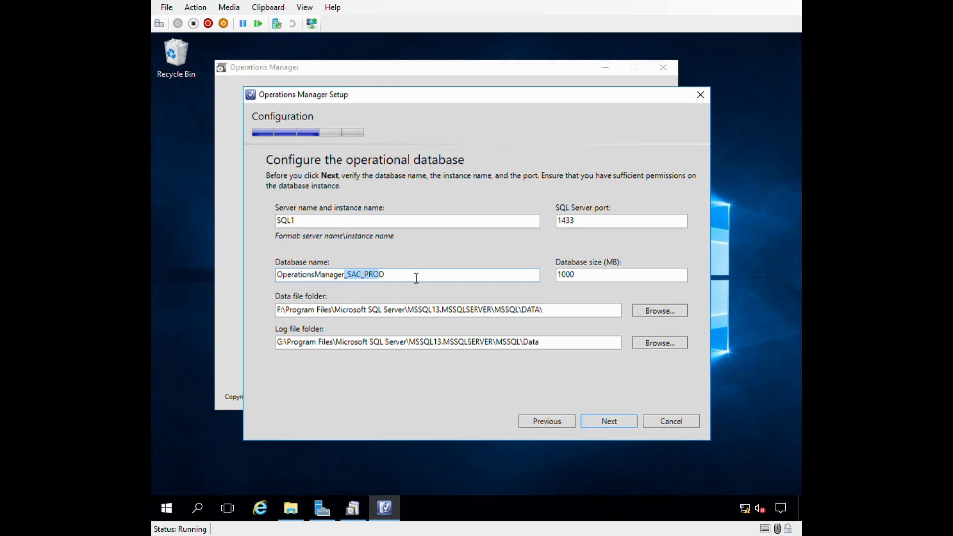
left_click(359, 276)
left_click_drag(345, 276, 433, 281)
left_click(396, 278)
left_click(591, 278)
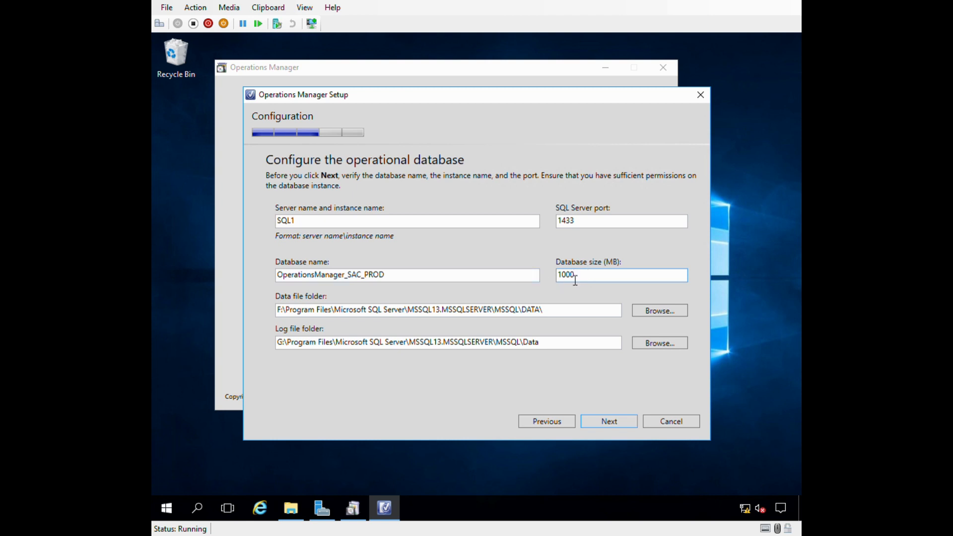
Increase the operational database size from 1000 to 10000 MB.
double_click(605, 284)
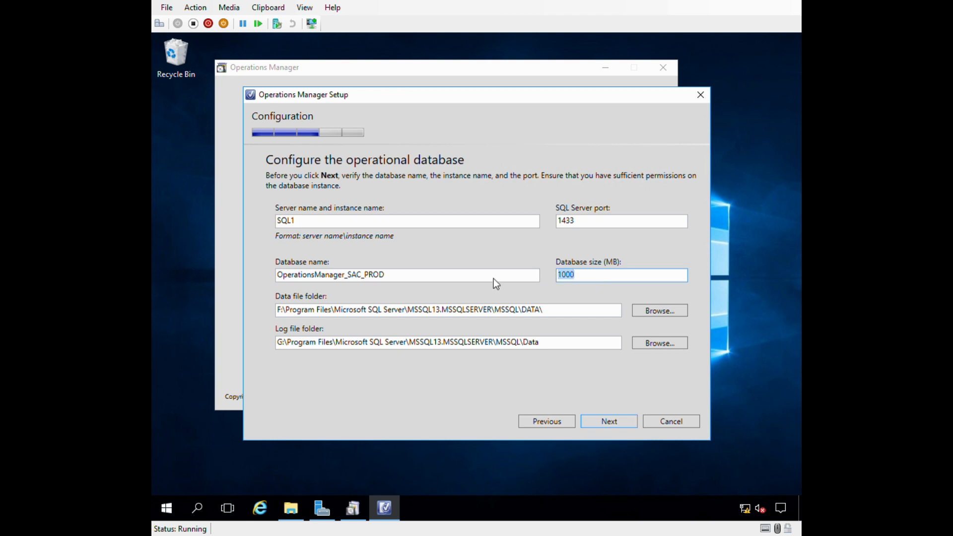
left_click(597, 286)
type("0")
left_click(607, 421)
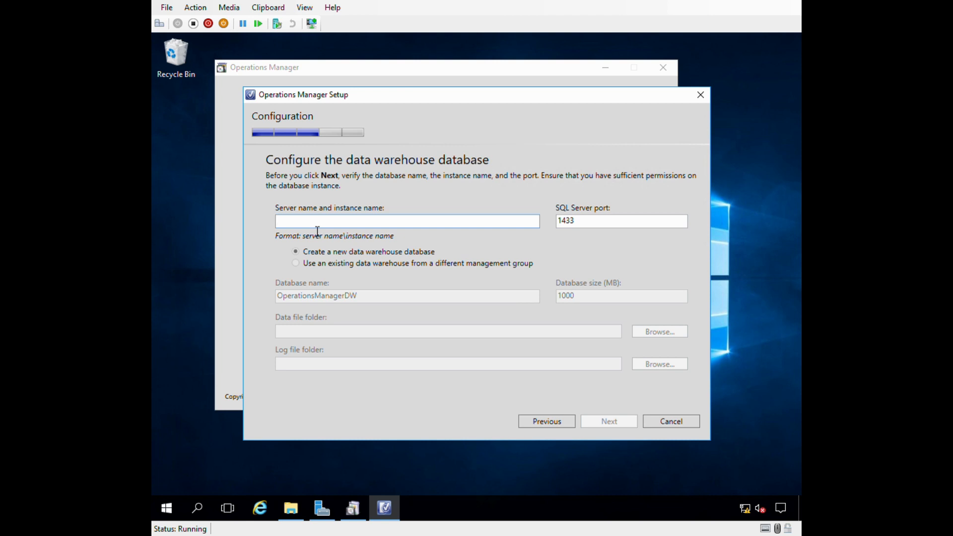
Set the data warehouse to server SQL1, name OperationsManagerDW_SAC_PROD, size 10000 MB.
type("SQ")
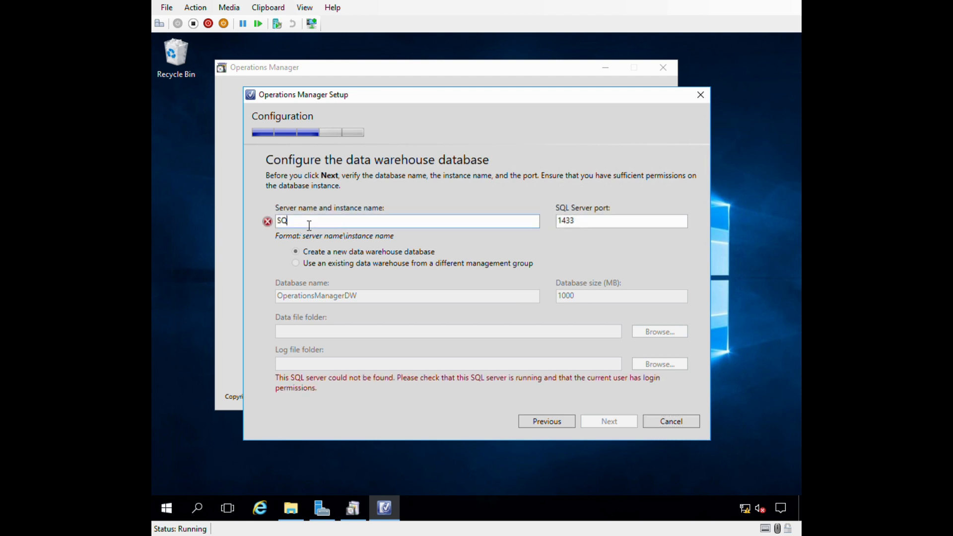
type("L1")
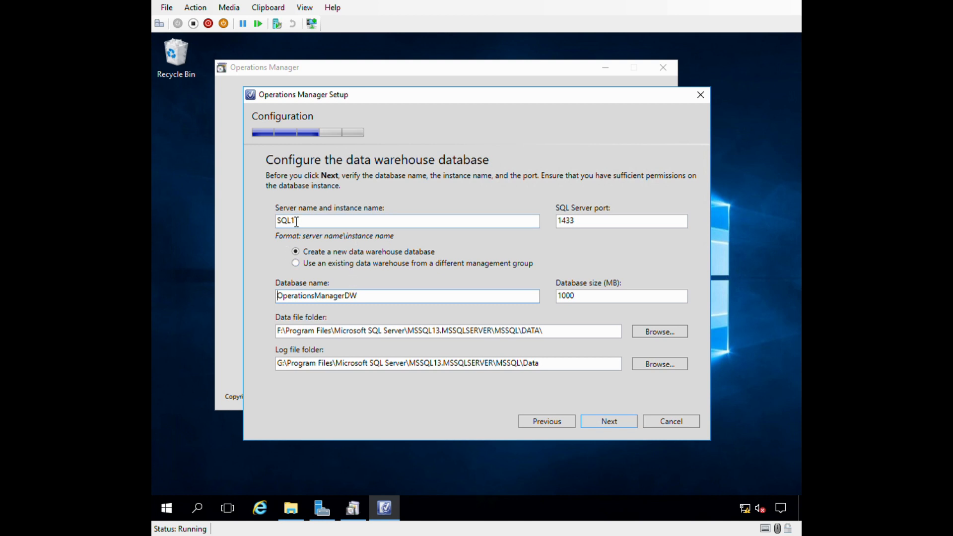
left_click(360, 300)
type("_SAC_PROD")
left_click(581, 300)
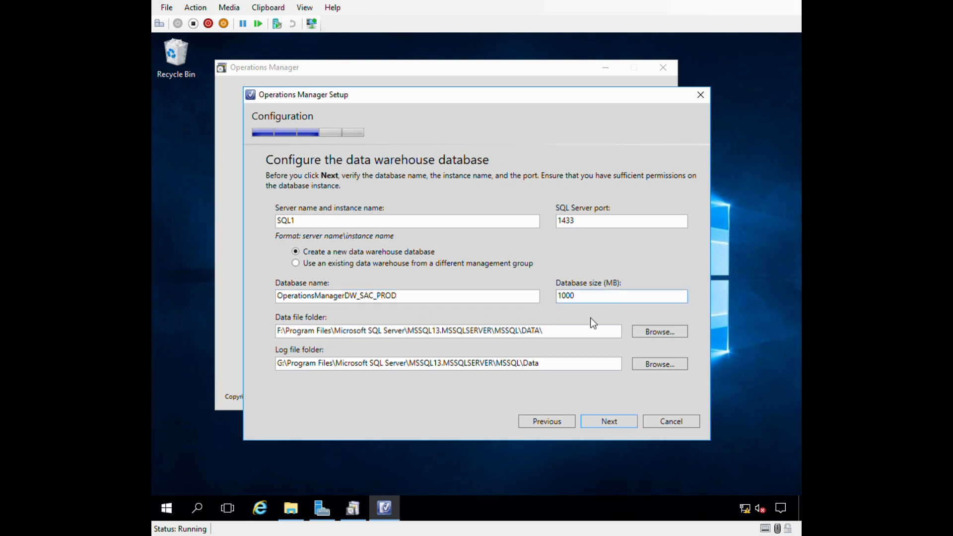
type("0")
Verify the OperationsManagerDW_SAC_PROD name and accept the data warehouse settings.
left_click_drag(360, 297, 397, 297)
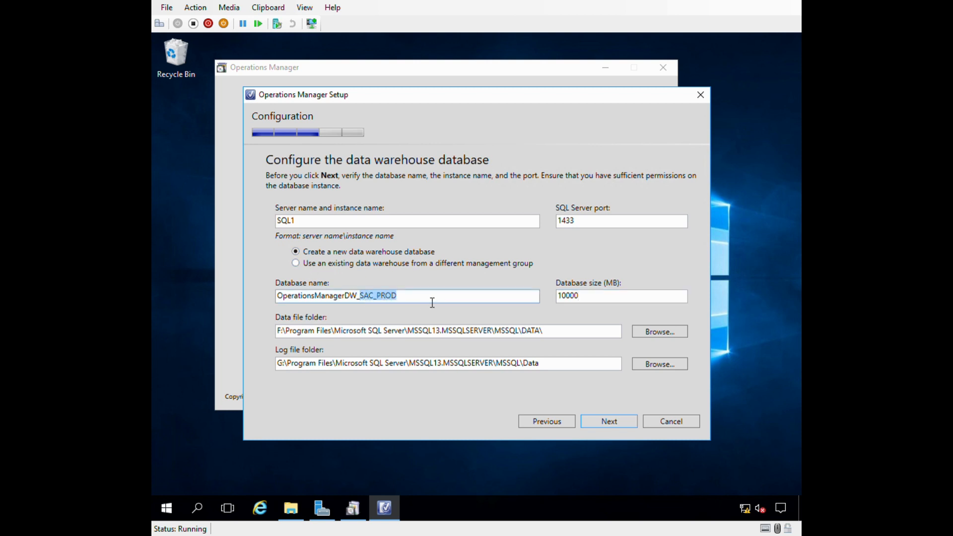
left_click(398, 300)
left_click_drag(360, 302, 449, 302)
left_click(382, 304)
left_click_drag(361, 301, 462, 298)
left_click_drag(357, 297, 449, 297)
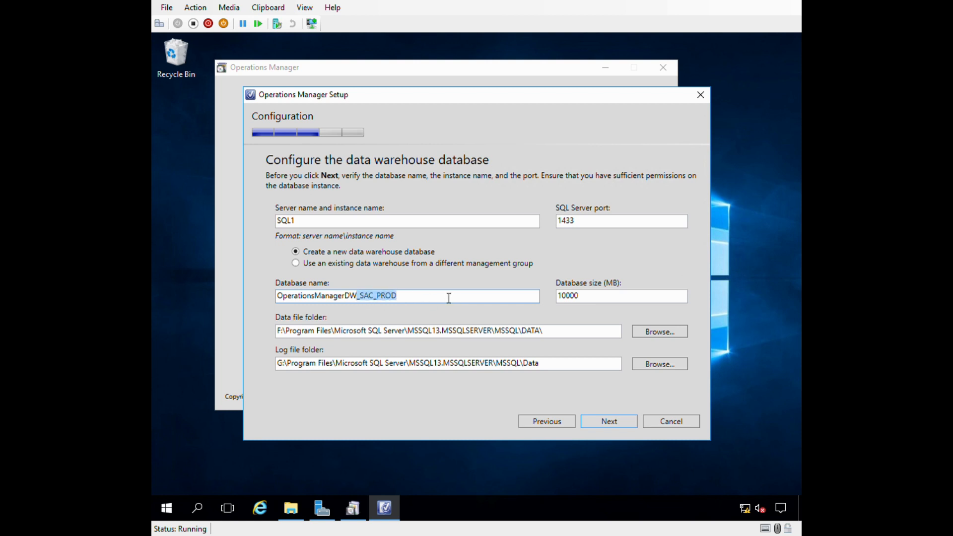
left_click(404, 306)
left_click(610, 421)
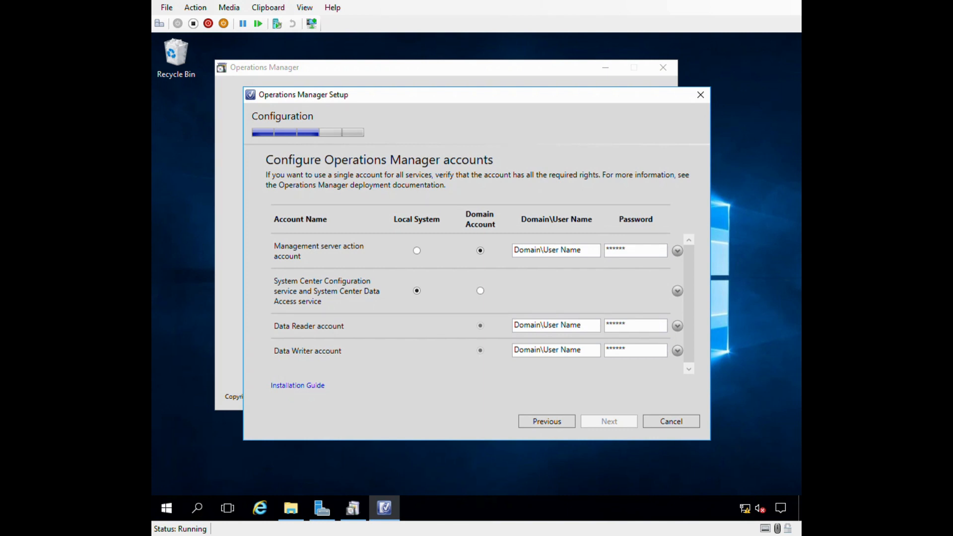
Enter the domain account SCOM-Action-PROD and its password for the Management server action account.
left_click(528, 252)
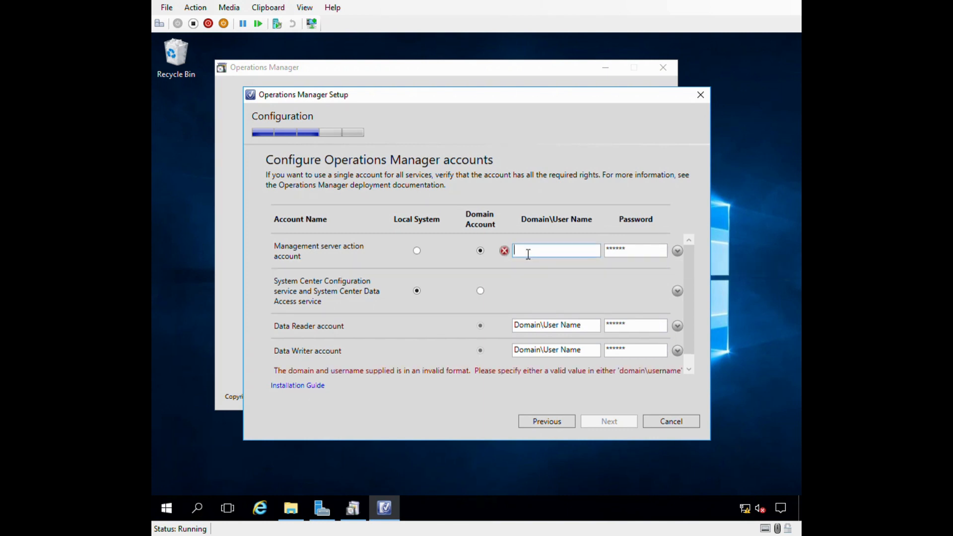
type("louistechviews\\SCOM")
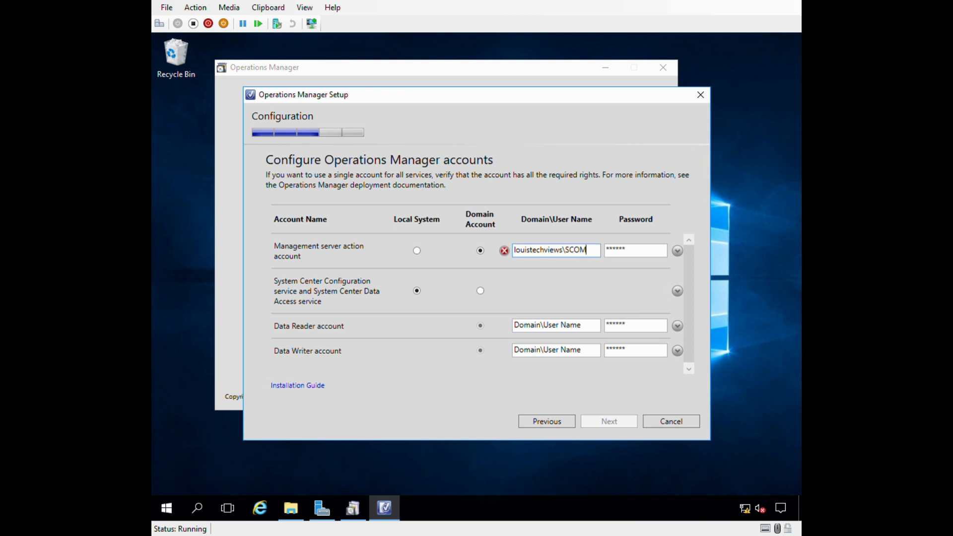
type("-Action-P")
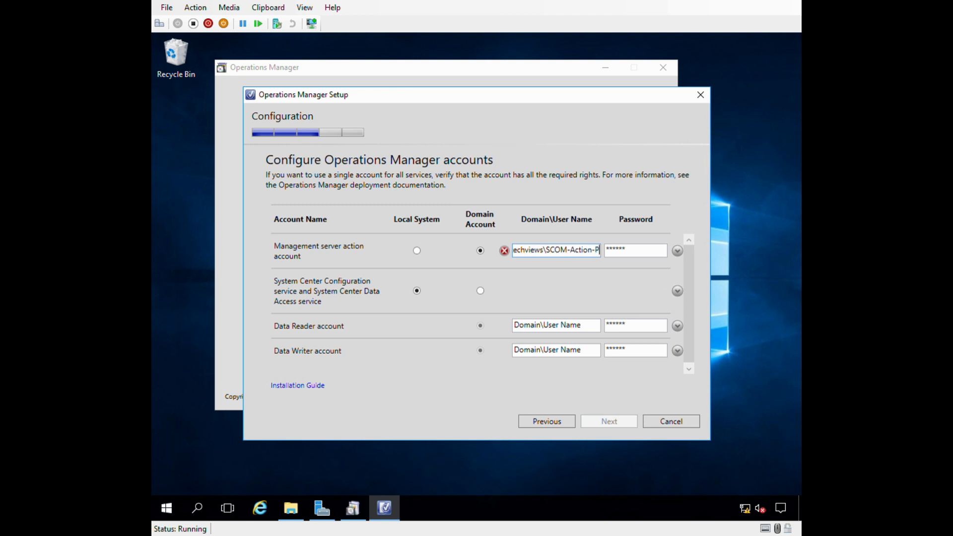
type("ROD")
key("Tab")
type("••")
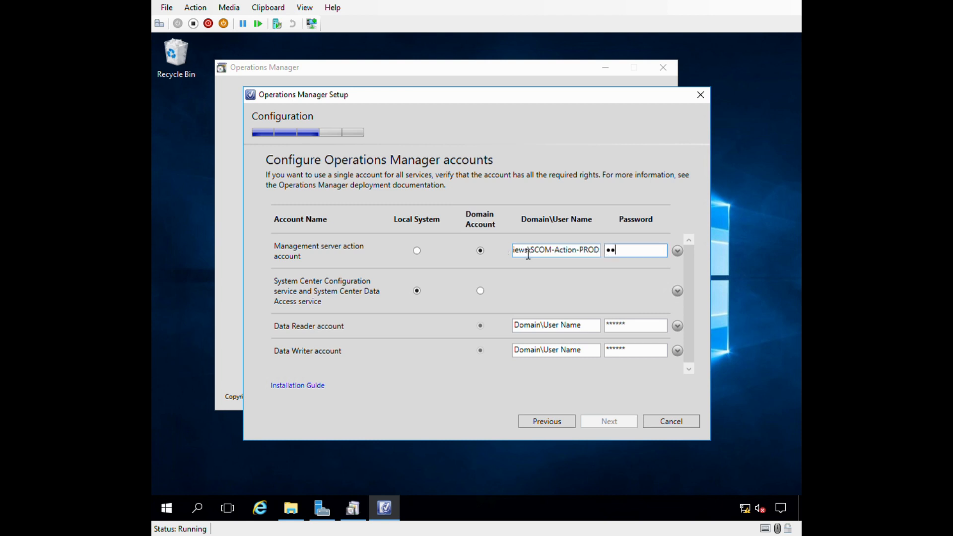
type("••••••••••")
key("Tab")
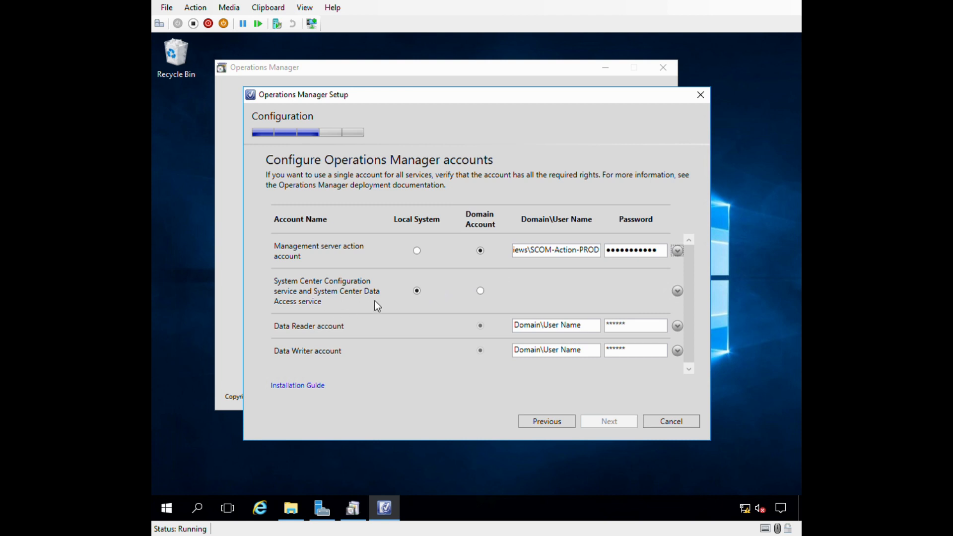
Switch the Data Access service to the domain account SCOM-DAS-PROD and enter its password.
left_click(486, 292)
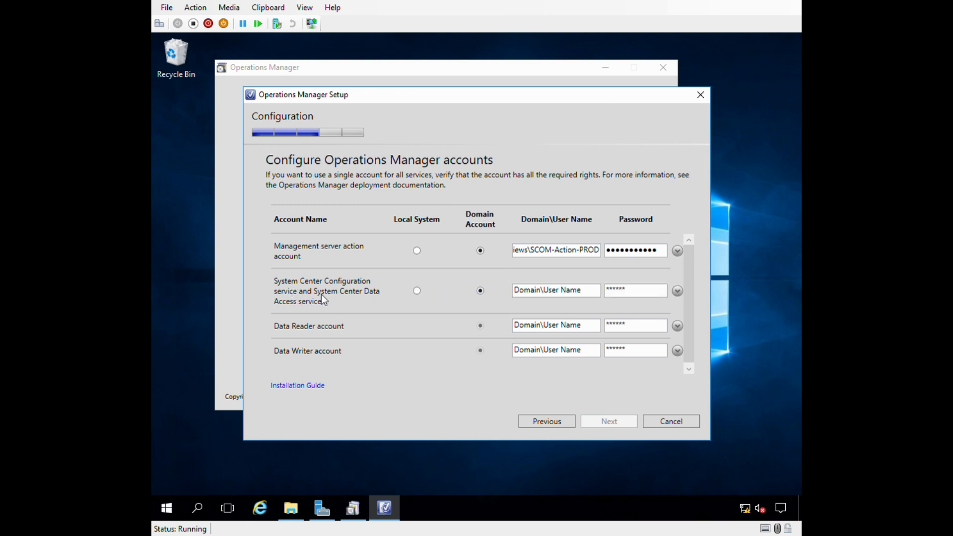
left_click(536, 295)
type("Louistechviews\\")
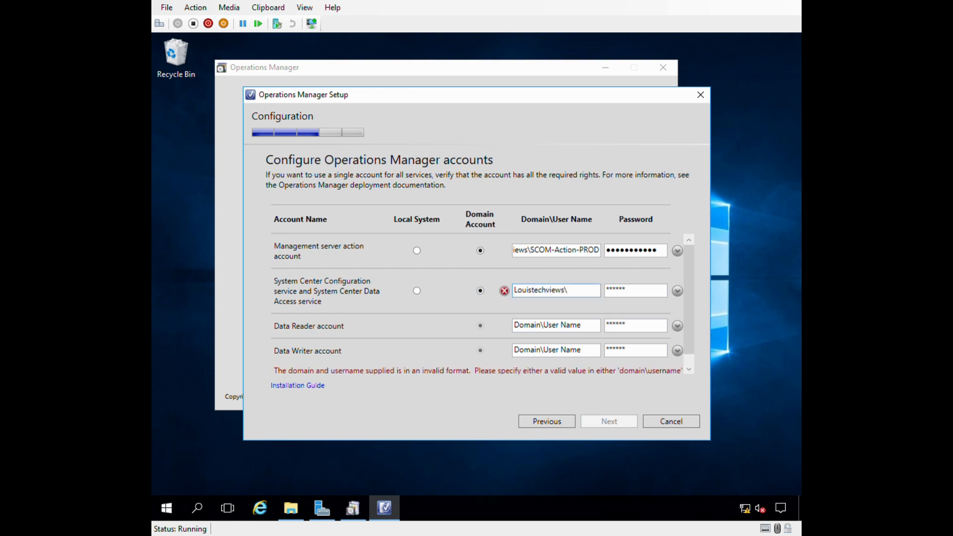
type("SCOM")
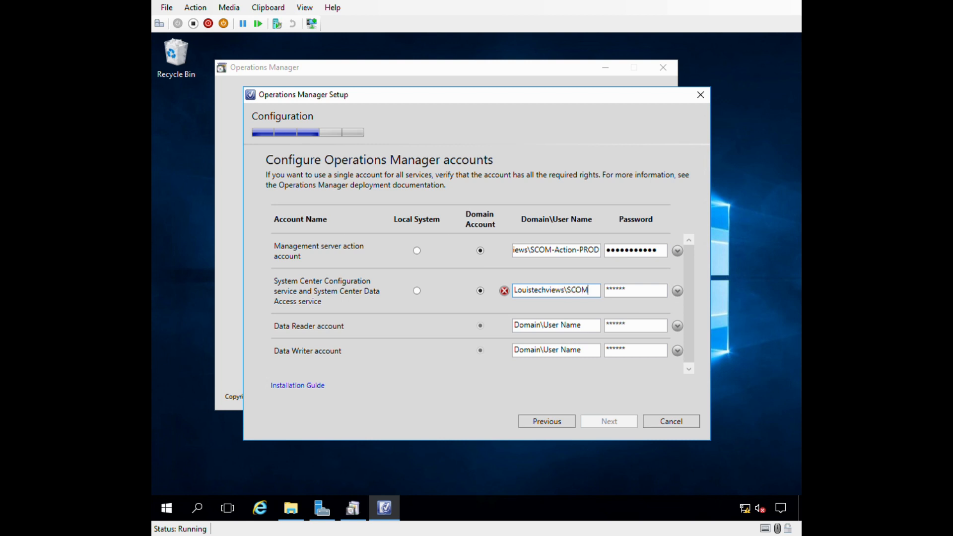
type("-DAS-PROD")
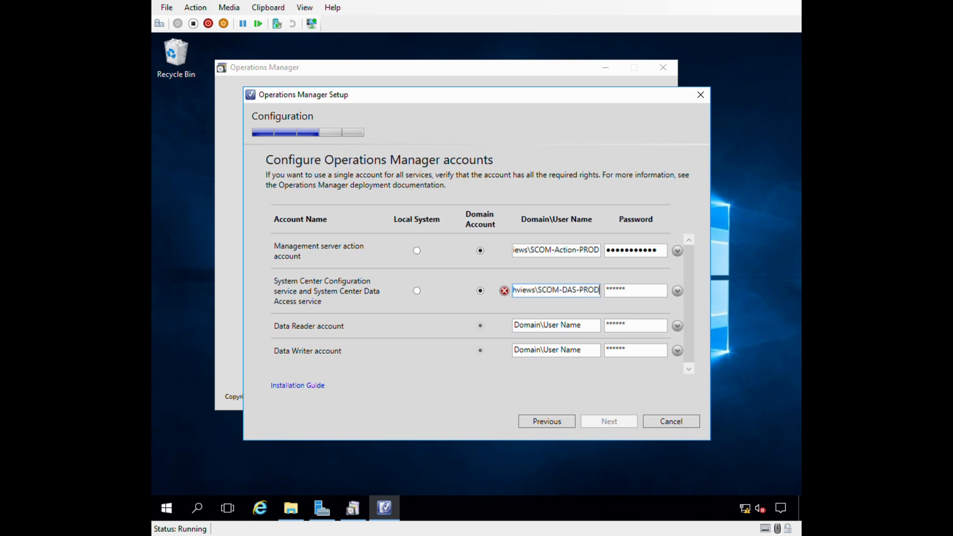
key("Tab")
type("●●●●●●●●●●")
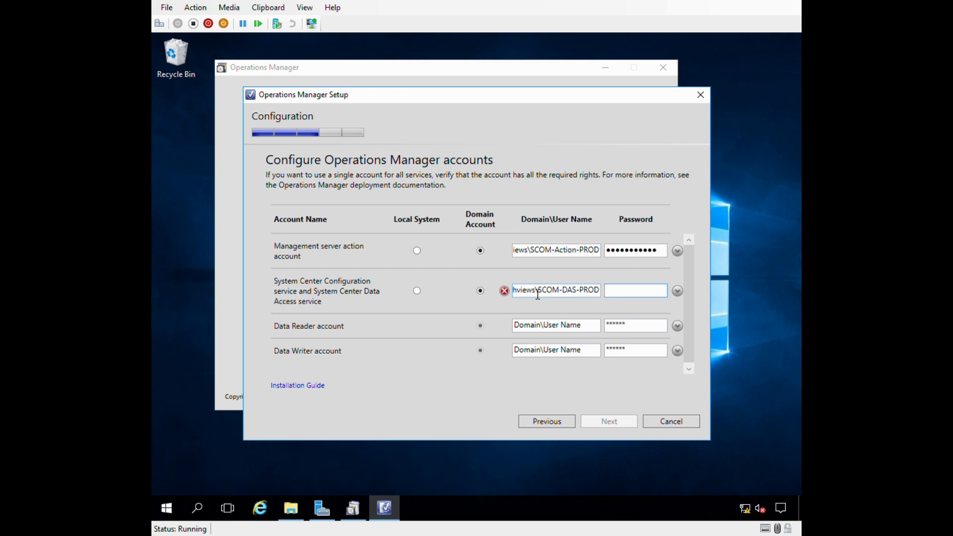
type("●●")
Set the Data Reader account to SCOM-READ-PROD and the Data Writer account to SCOM-WRITE-PROD, with passwords.
left_click(534, 329)
type("Louistechviews\\")
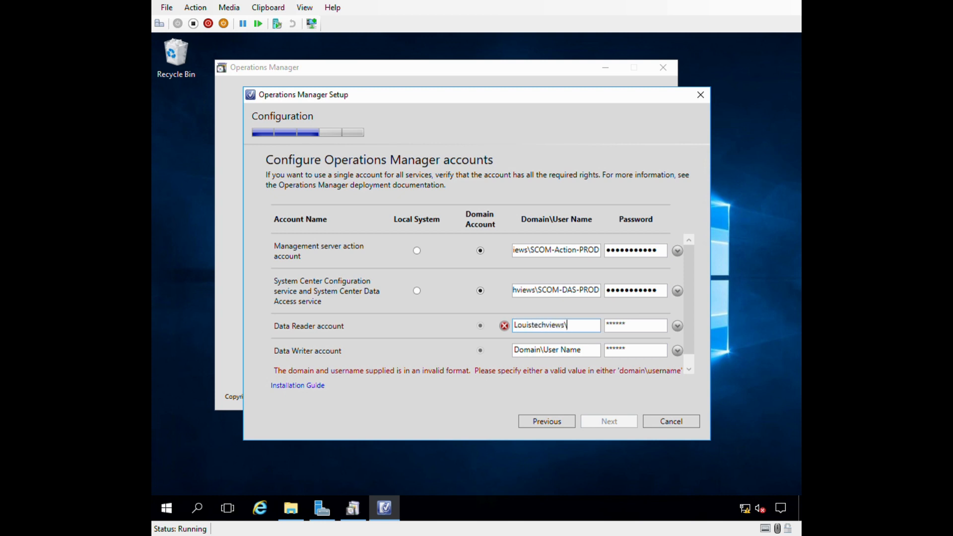
type("SCOM-REA")
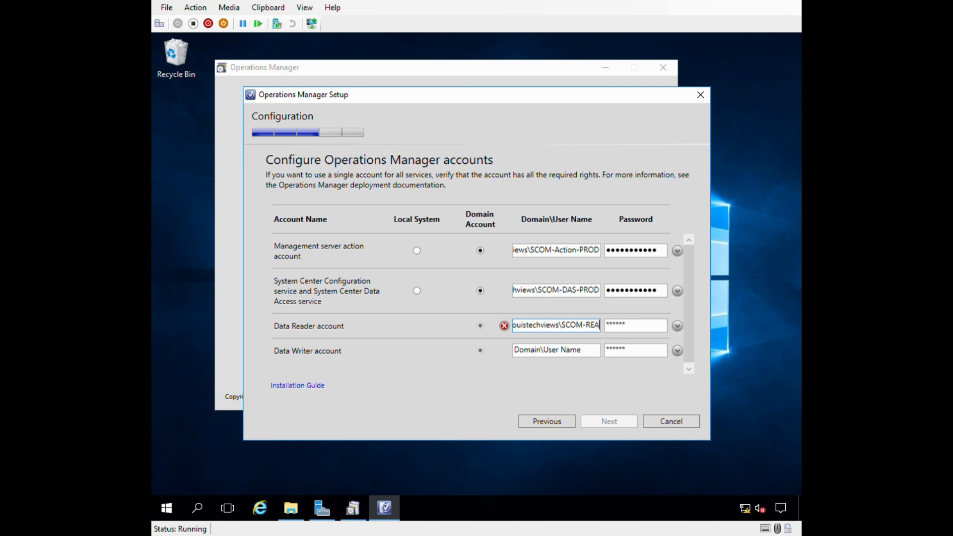
type("D-PROD")
key("Tab")
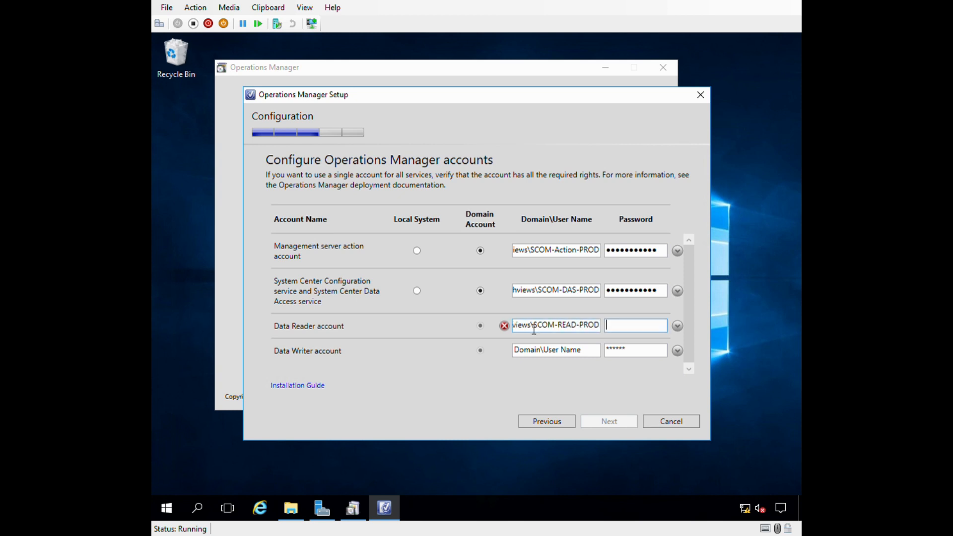
type("***********")
left_click(545, 348)
type("louistechv")
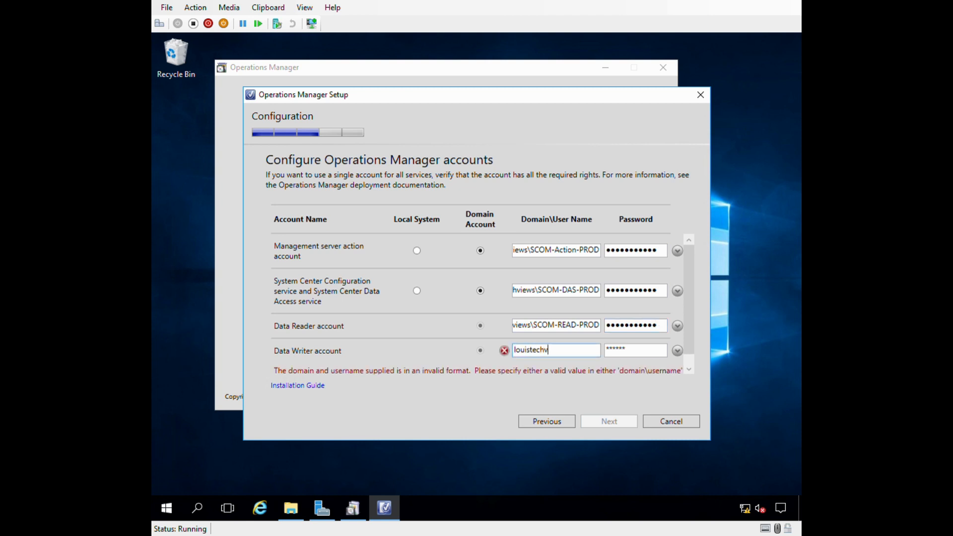
type("iews\\SCOM-")
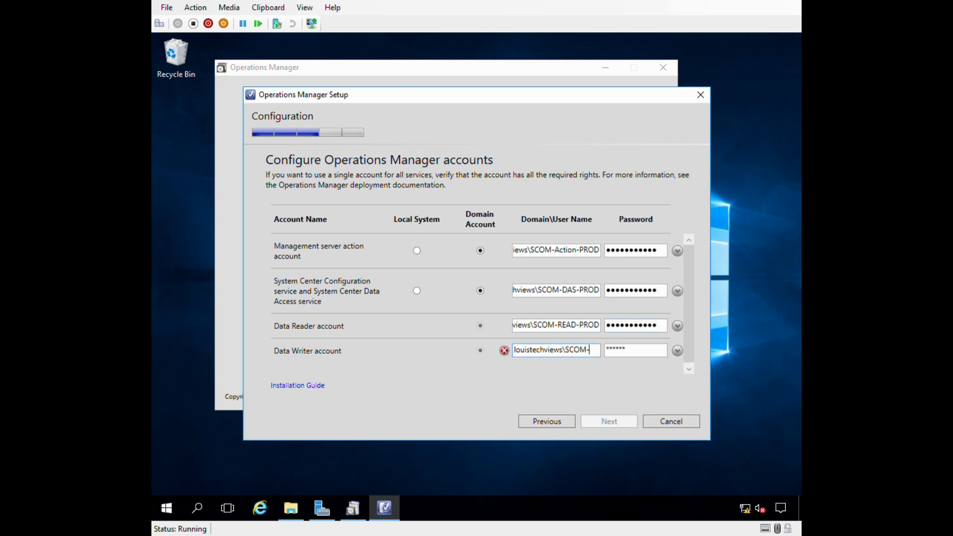
type("WRITE-PROD")
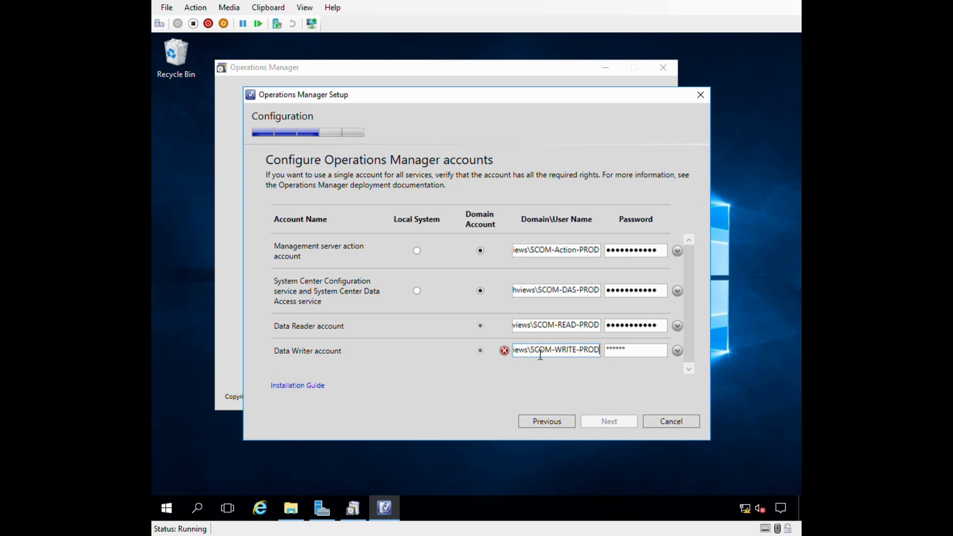
key("Tab")
type("Password123")
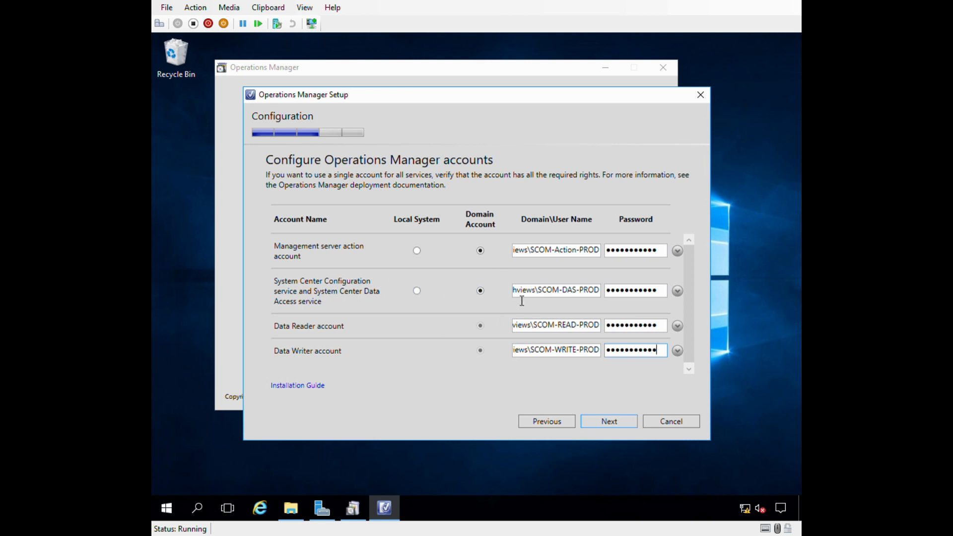
Double-check the data access and action account names, then accept the service accounts.
left_click_drag(542, 293, 645, 294)
left_click(559, 289)
left_click_drag(535, 250, 707, 248)
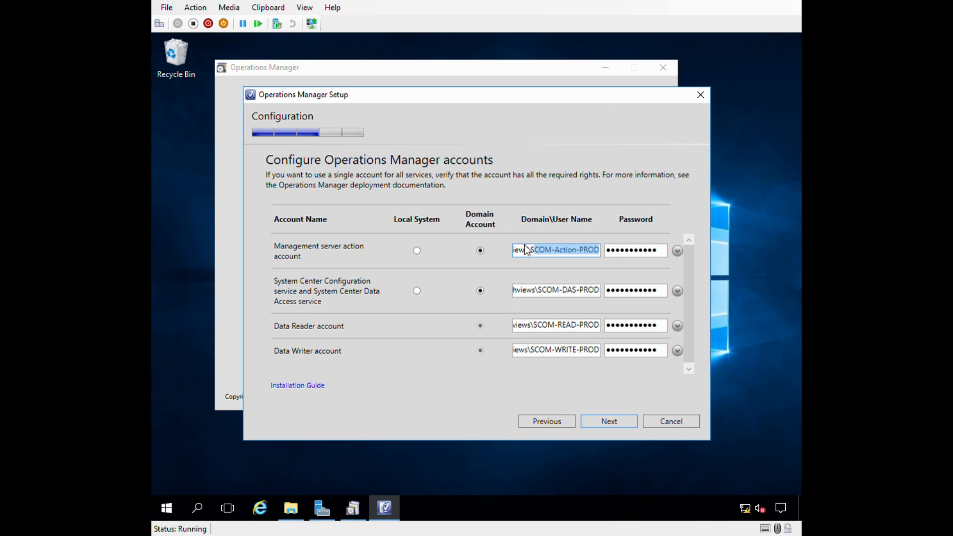
left_click(553, 253)
left_click(599, 426)
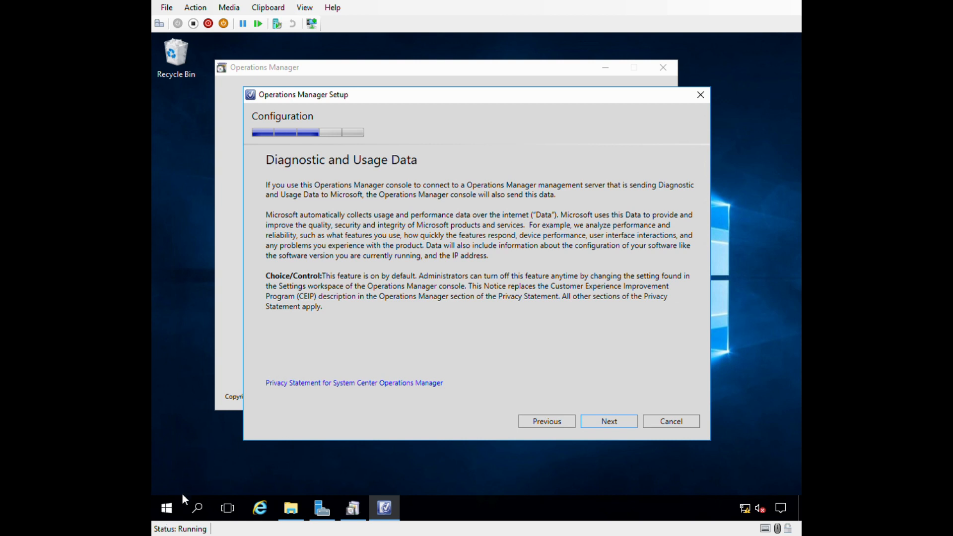
Launch Computer Management from the Start button's quick system menu.
right_click(167, 508)
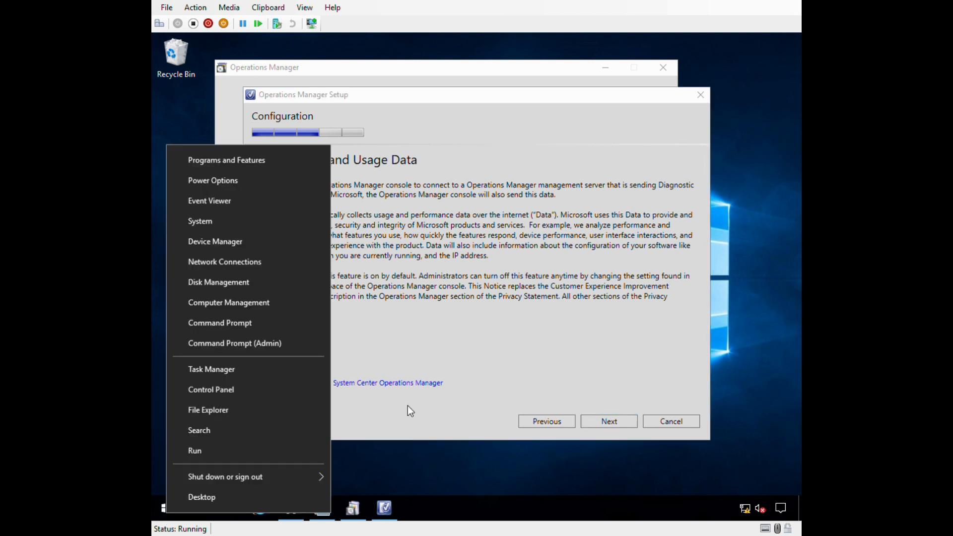
left_click(407, 406)
right_click(162, 508)
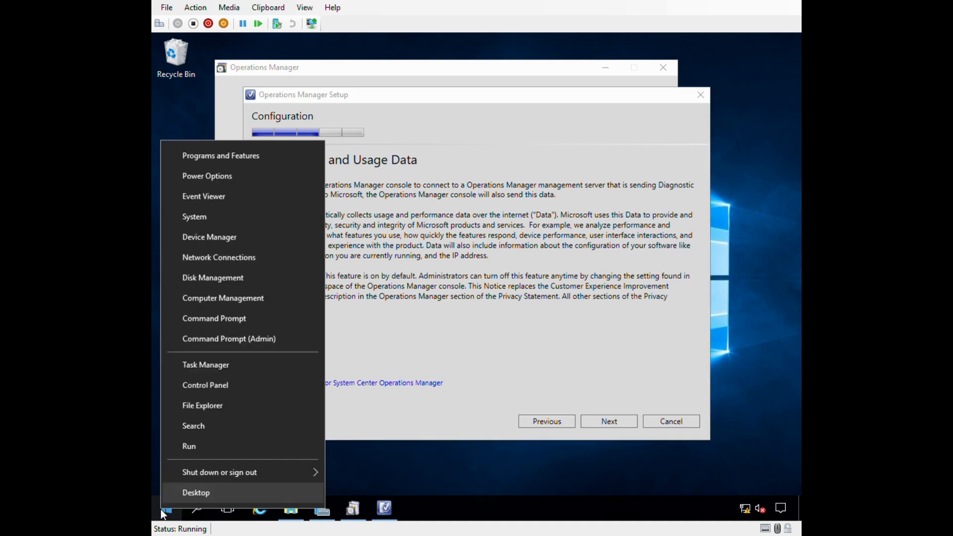
left_click(219, 303)
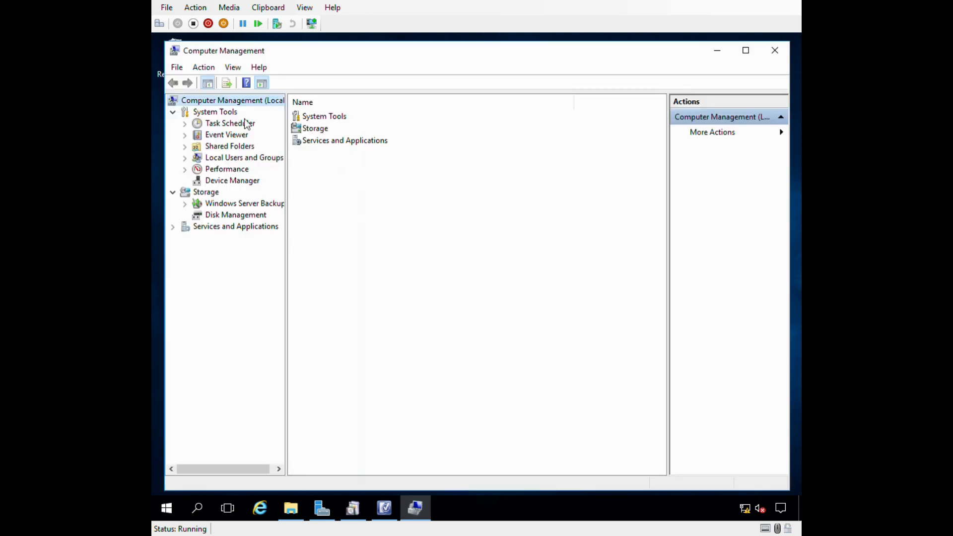
Review the Administrators group members under Local Users and Groups, then return to setup.
double_click(238, 157)
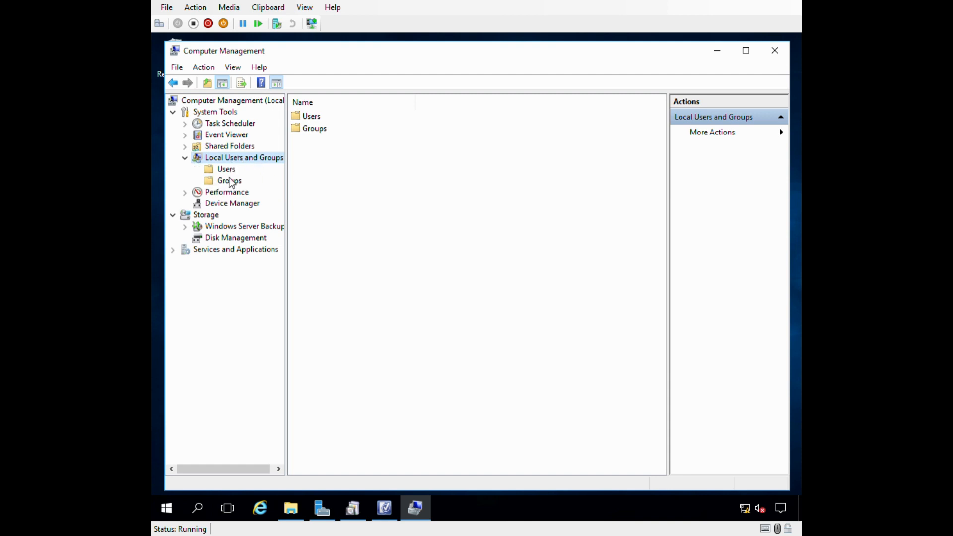
left_click(228, 180)
left_click(326, 130)
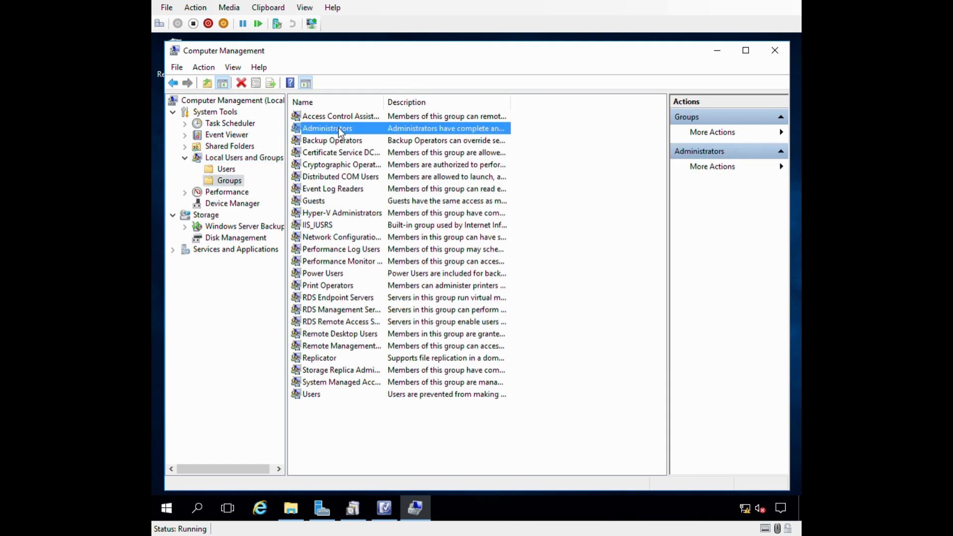
double_click(336, 130)
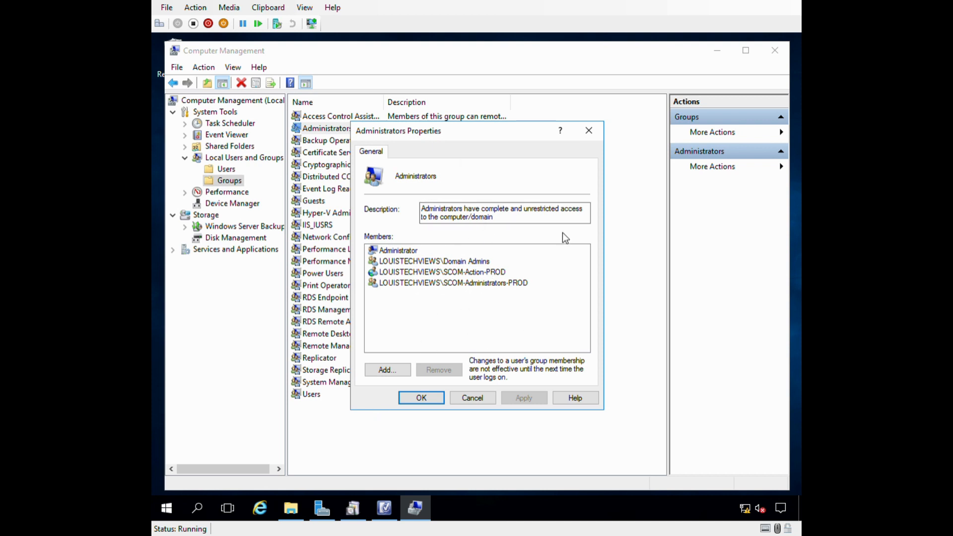
left_click(443, 285)
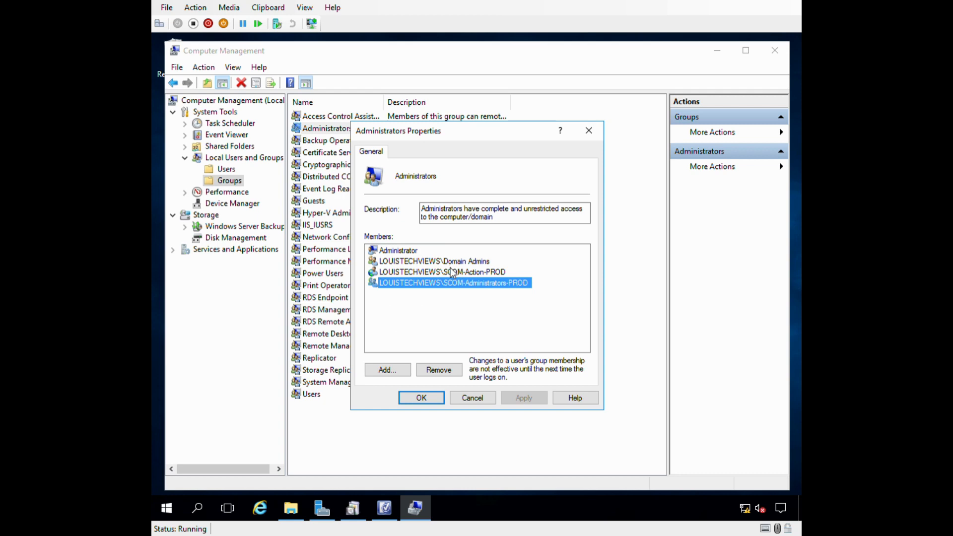
left_click(421, 398)
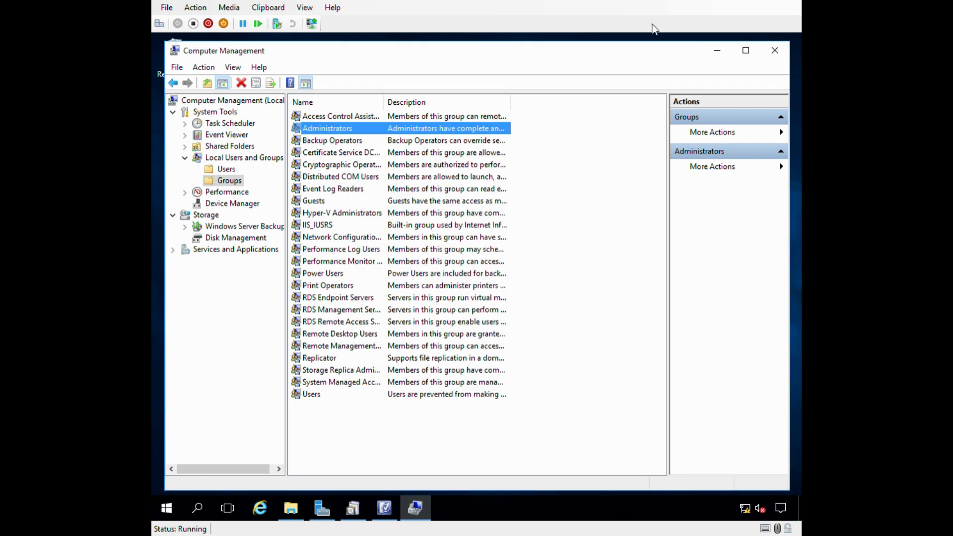
left_click(716, 53)
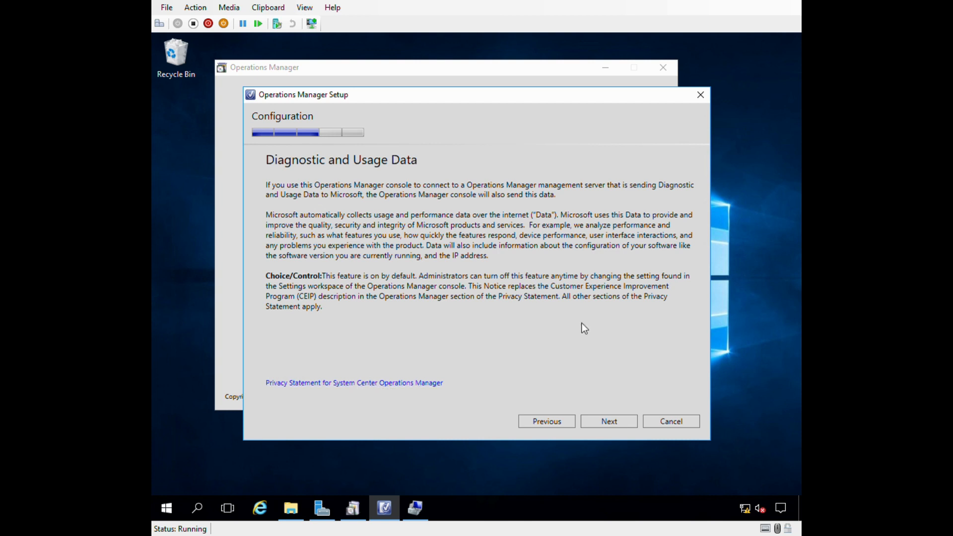
Pass the diagnostic data notice and set Microsoft Update to On (recommended).
left_click(610, 428)
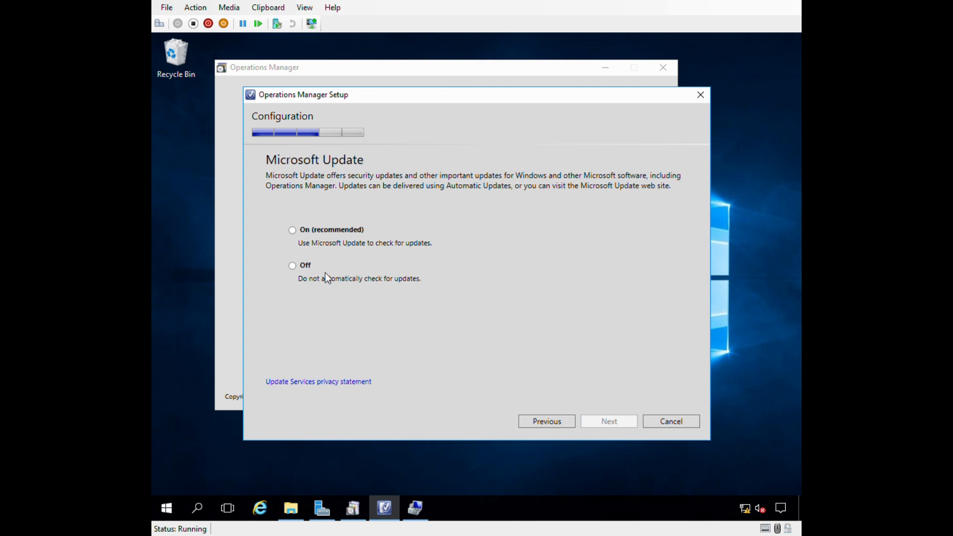
left_click(296, 233)
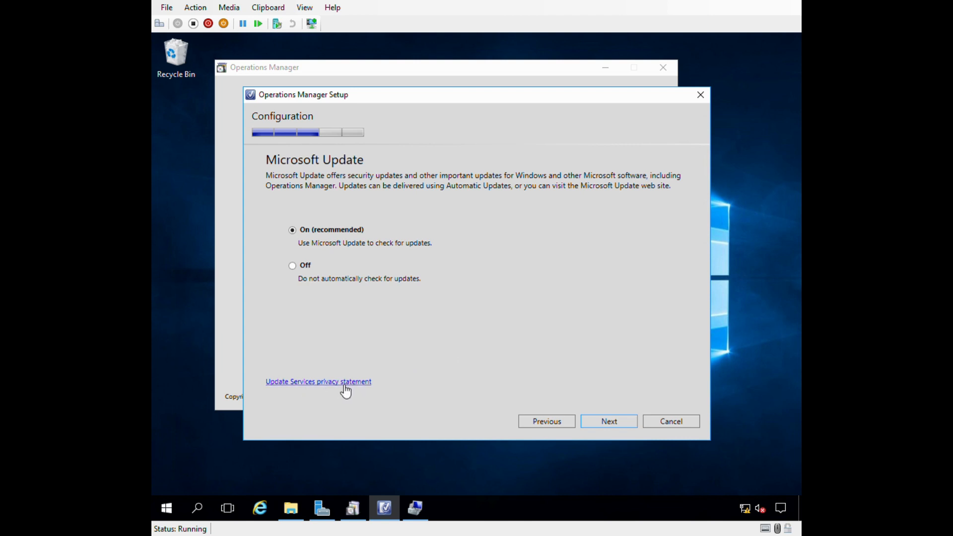
left_click(598, 423)
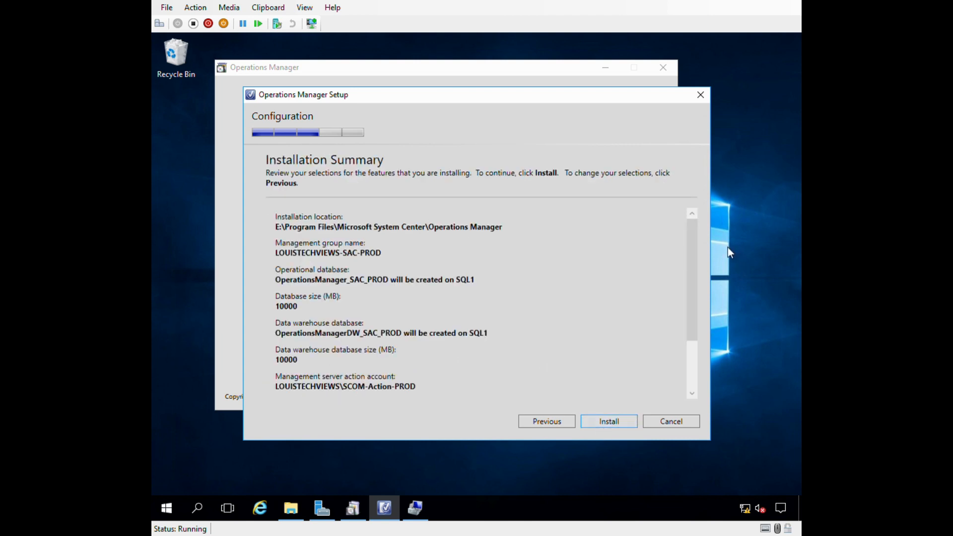
Scroll through the Installation Summary settings and start the installation.
left_click_drag(696, 269, 690, 330)
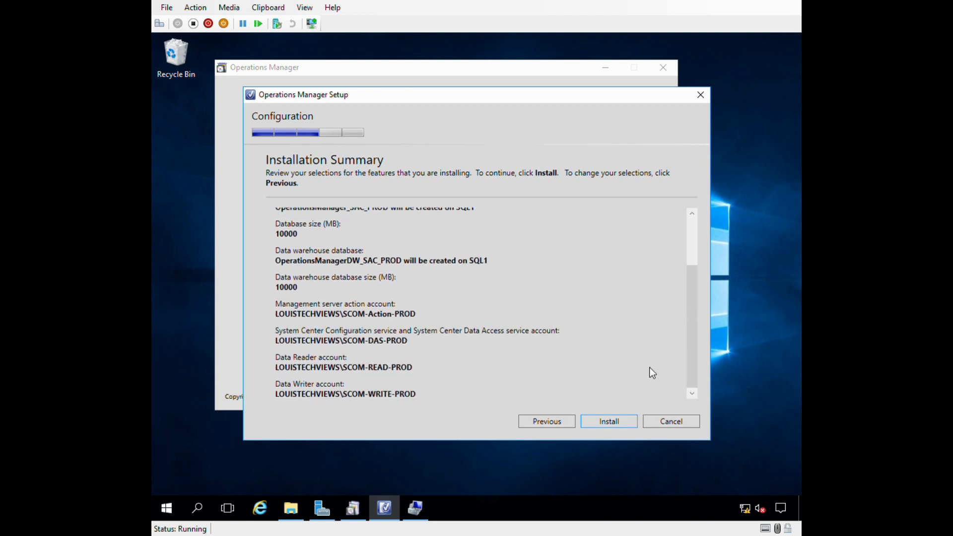
left_click(603, 422)
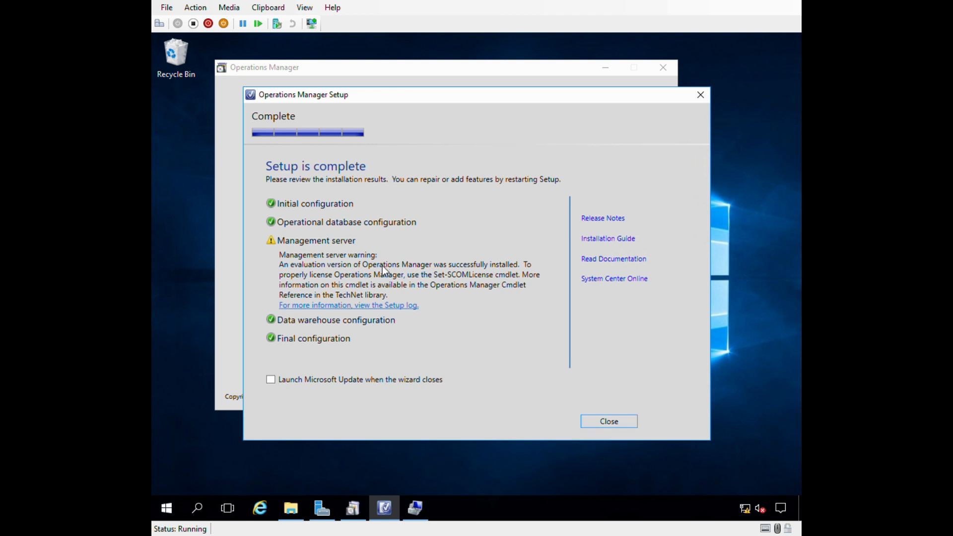
Close the finished setup wizard once Setup is complete appears.
left_click(599, 421)
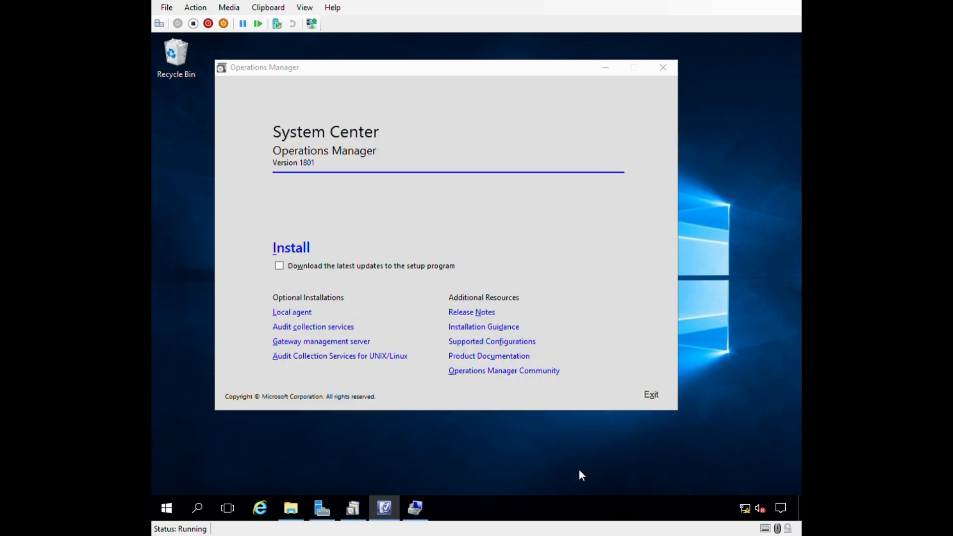